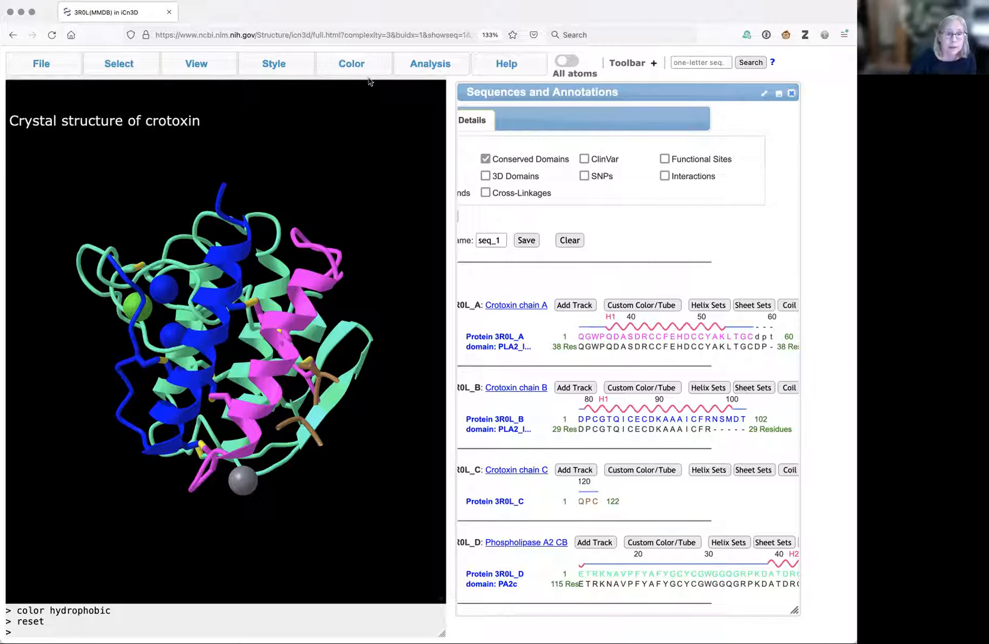
Color the whole crotoxin structure by hydrophobicity using the Wimley-White scale
{"action": "left_click", "coordinate": [349, 69]}
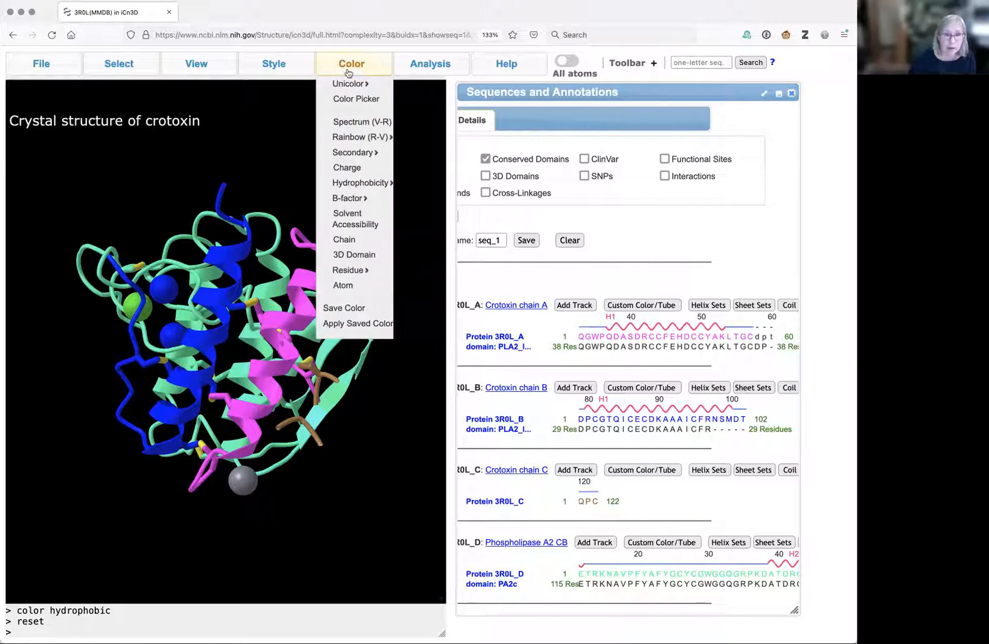
{"action": "mouse_move", "coordinate": [351, 184]}
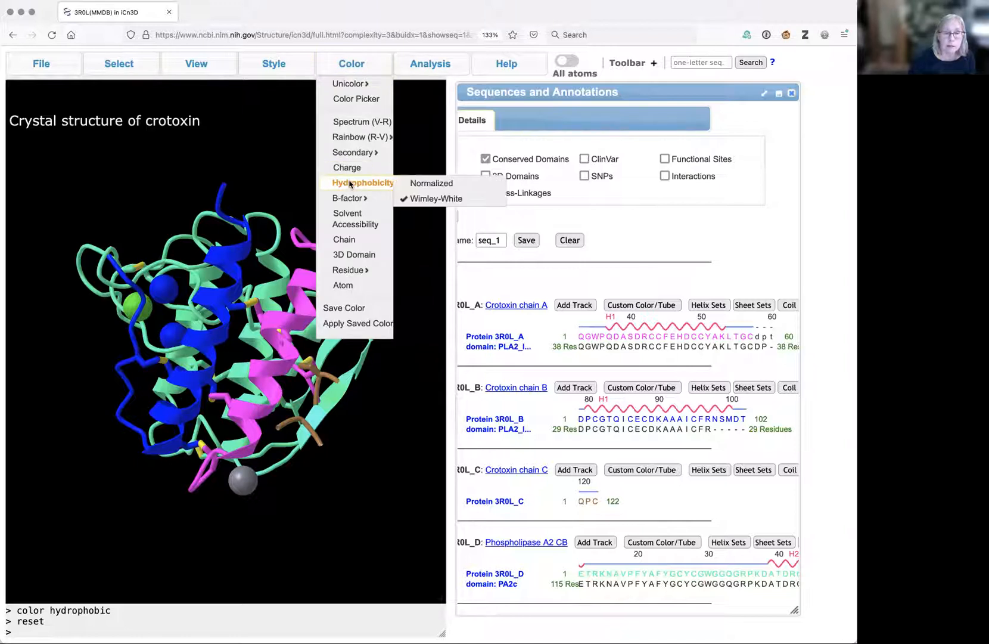
{"action": "left_click", "coordinate": [454, 200]}
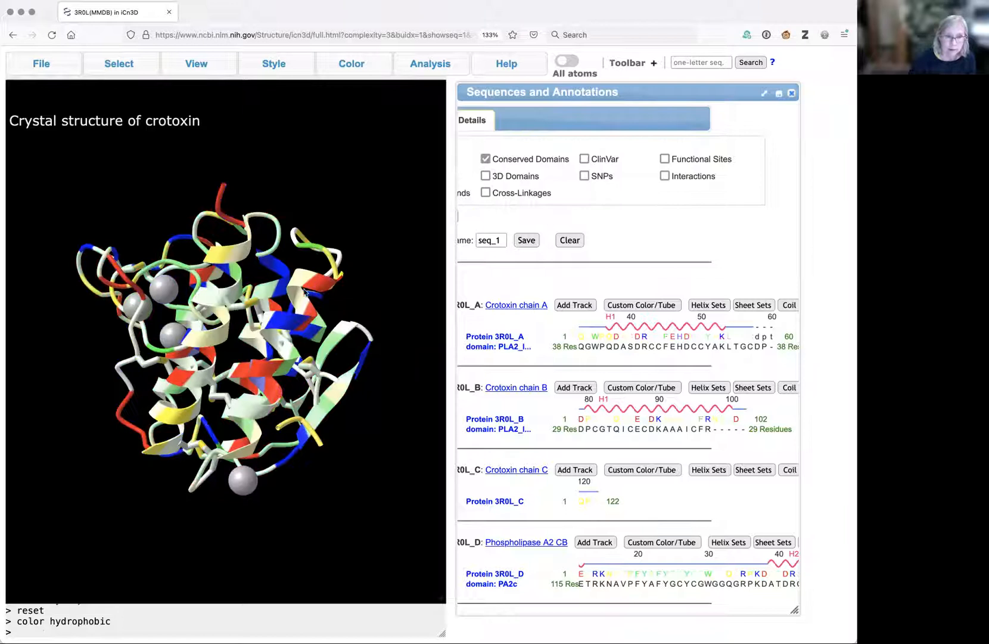
{"action": "left_click_drag", "start_coordinate": [176, 371], "coordinate": [245, 360]}
Display all proteins of the crotoxin structure in ball and stick style
{"action": "left_click", "coordinate": [269, 65]}
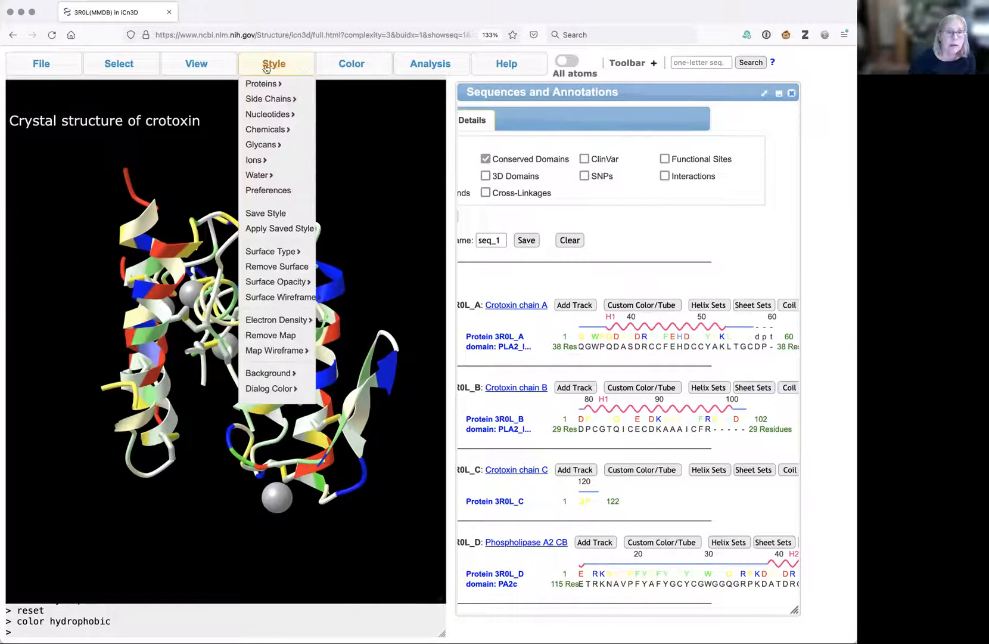
{"action": "mouse_move", "coordinate": [272, 87]}
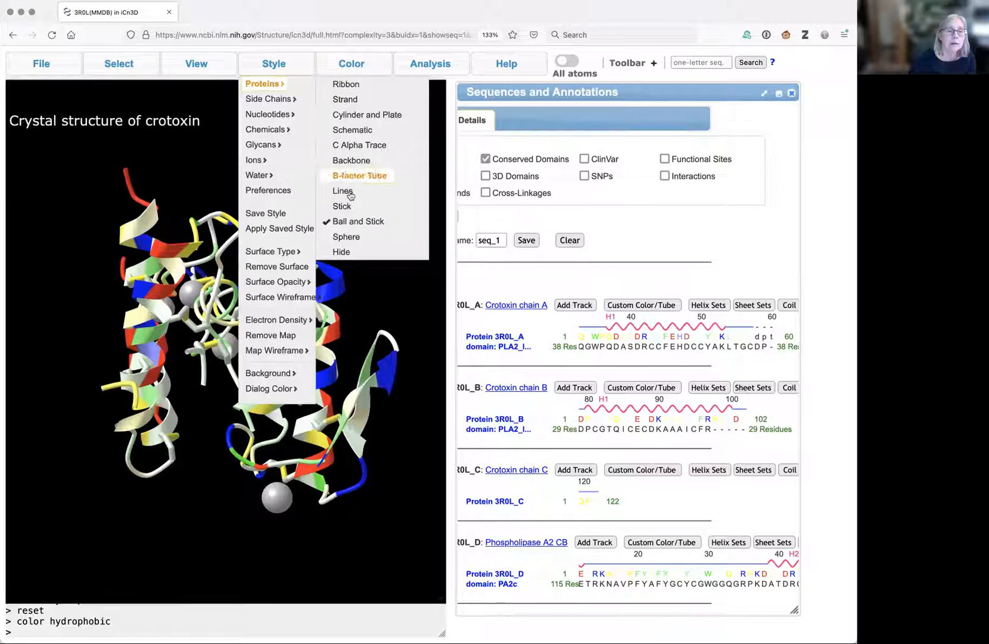
{"action": "left_click", "coordinate": [354, 224]}
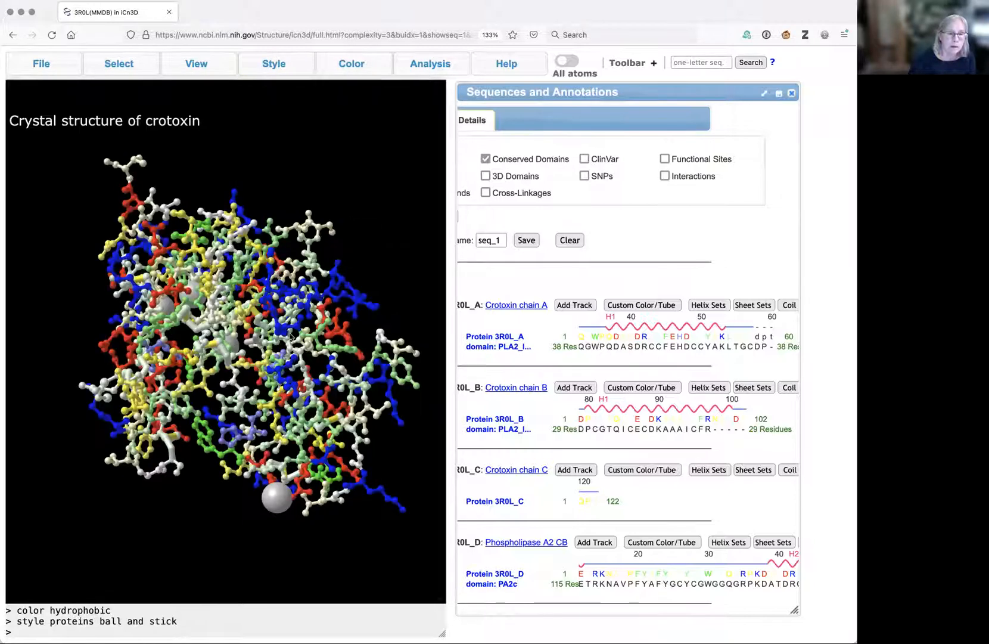
{"action": "left_click_drag", "start_coordinate": [295, 340], "coordinate": [218, 374]}
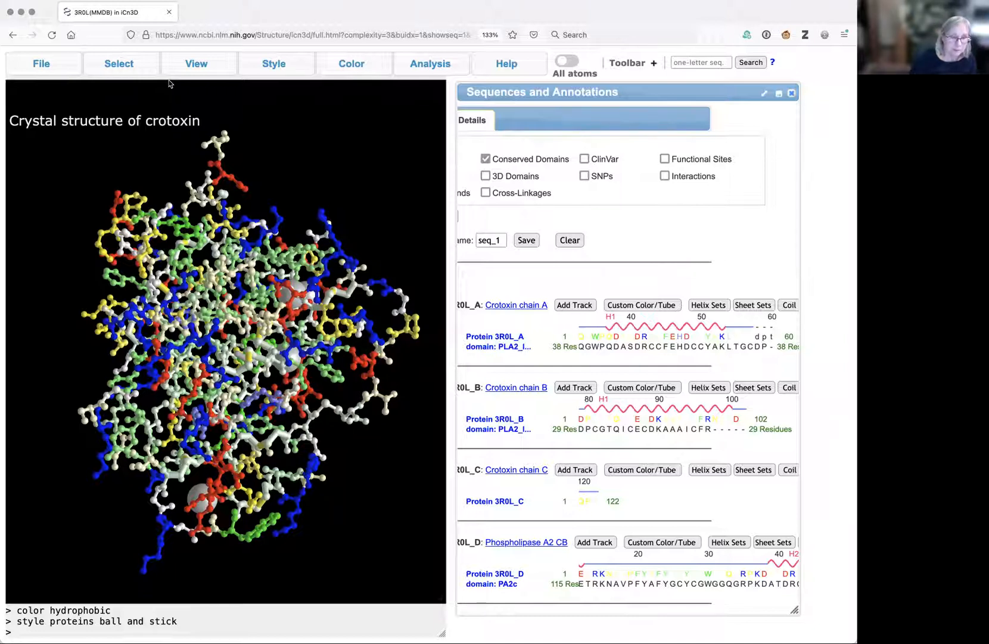
Reset all display settings and the orientation of the structure
{"action": "left_click", "coordinate": [191, 64]}
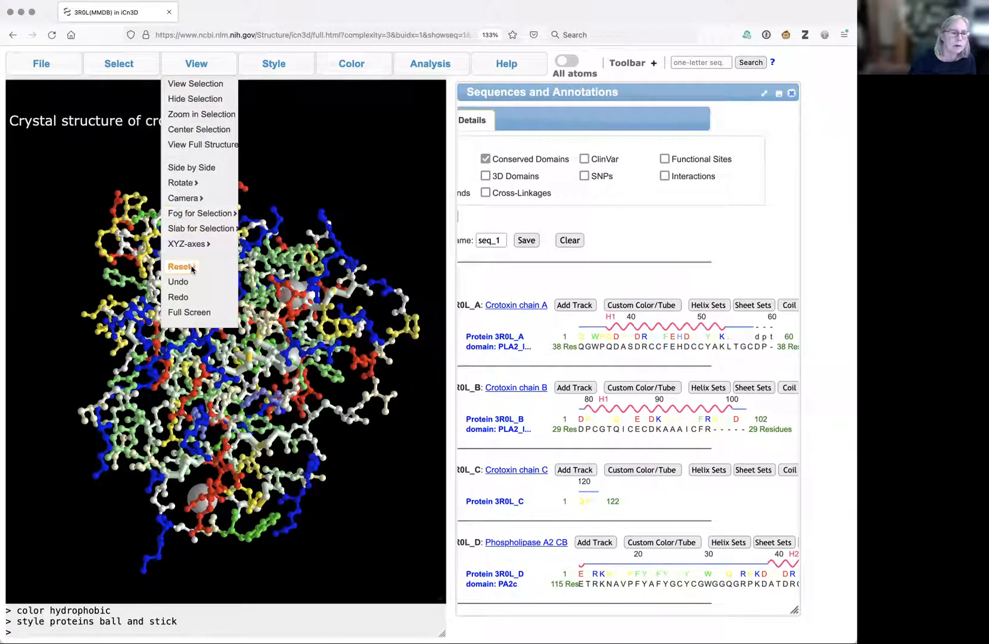
{"action": "mouse_move", "coordinate": [193, 267]}
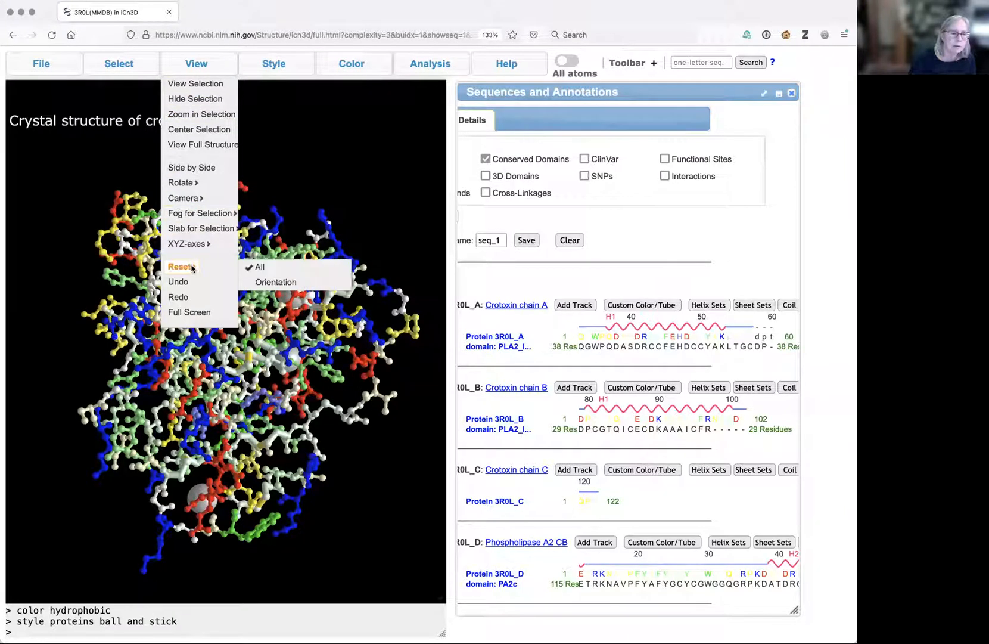
{"action": "left_click", "coordinate": [260, 270]}
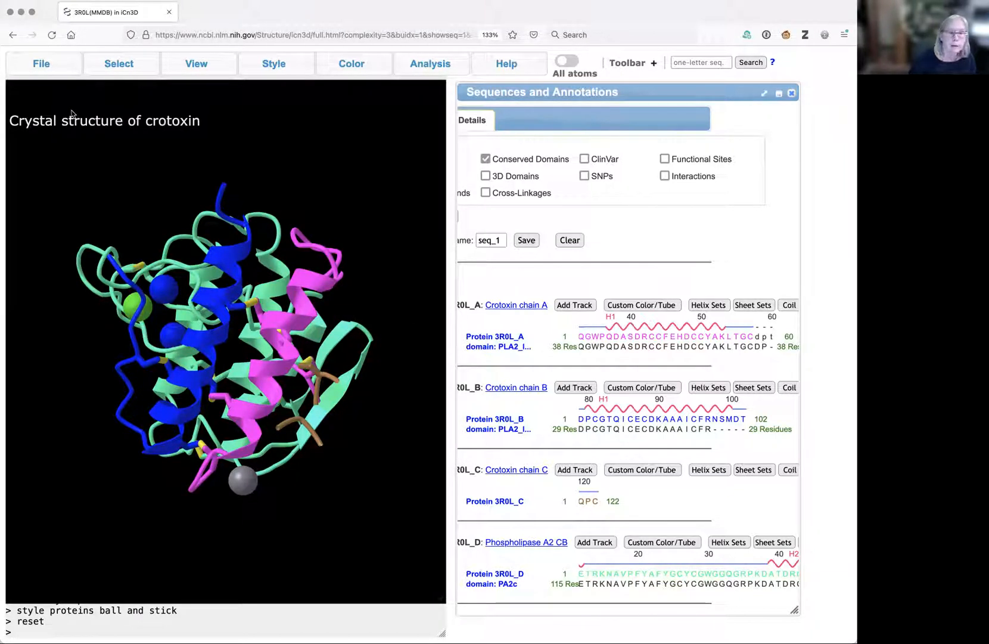
Select the hydrophobic residues by property and display them in ball and stick style
{"action": "mouse_move", "coordinate": [96, 74]}
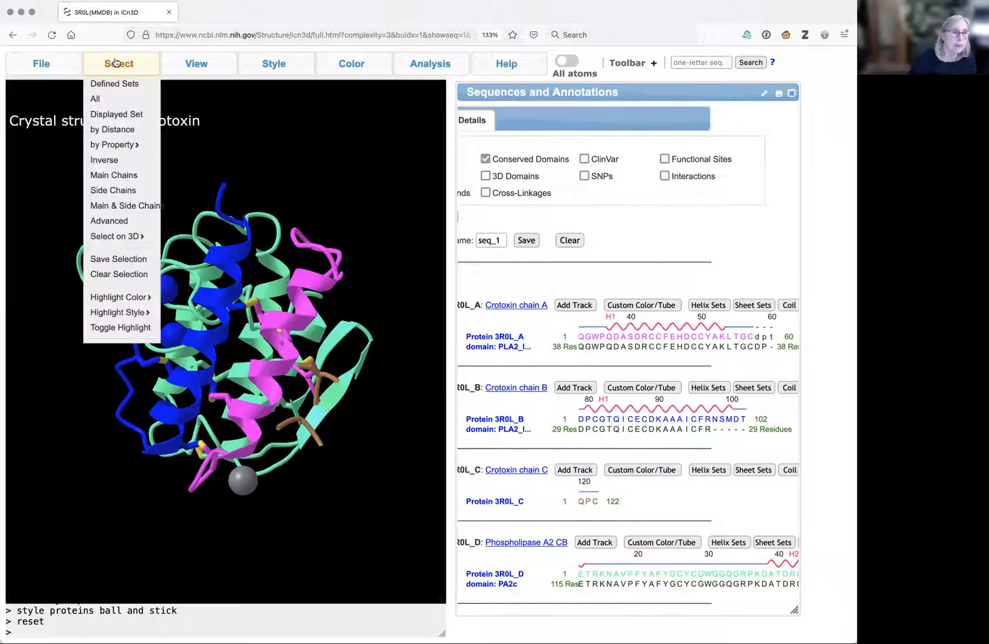
{"action": "mouse_move", "coordinate": [117, 146]}
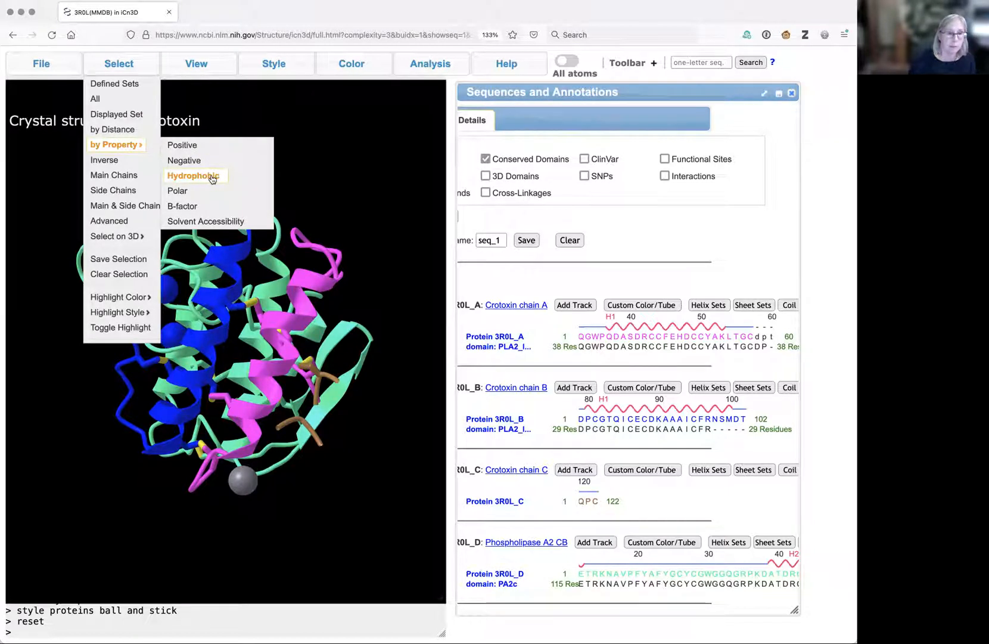
{"action": "left_click", "coordinate": [213, 177]}
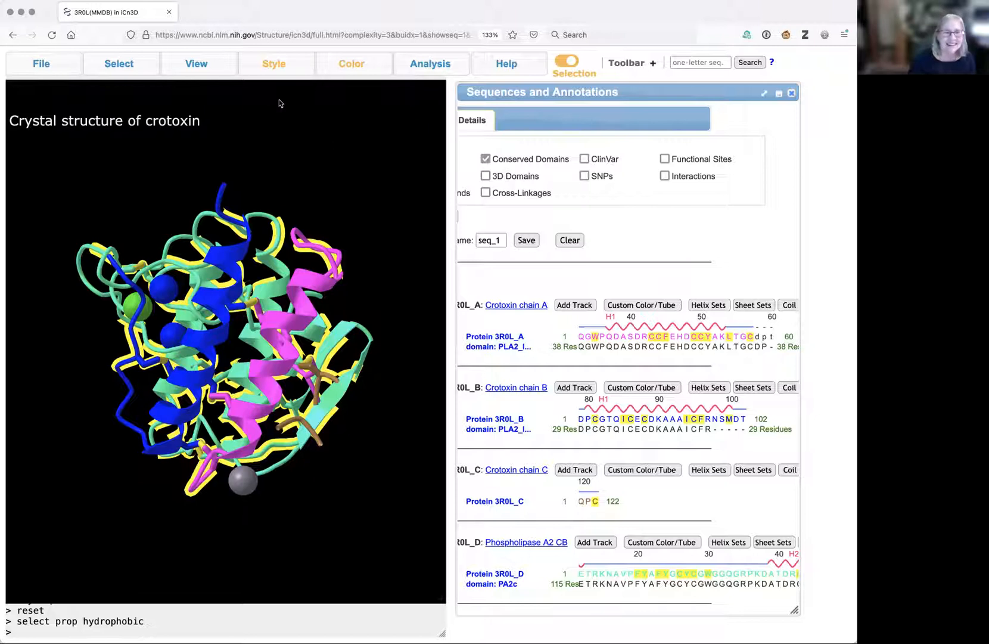
{"action": "left_click", "coordinate": [267, 64]}
{"action": "mouse_move", "coordinate": [267, 84]}
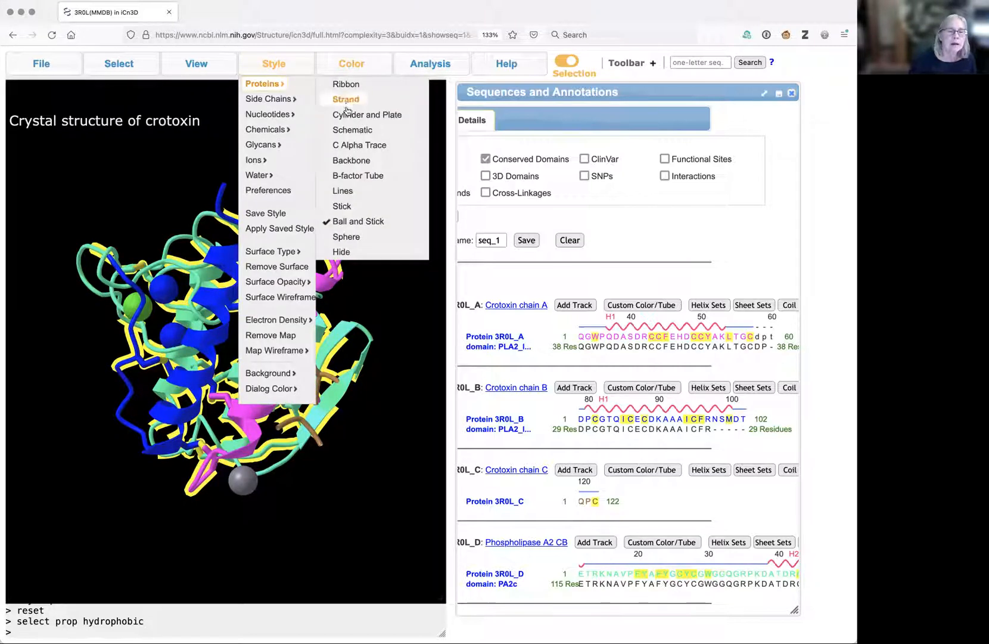
{"action": "left_click", "coordinate": [370, 224]}
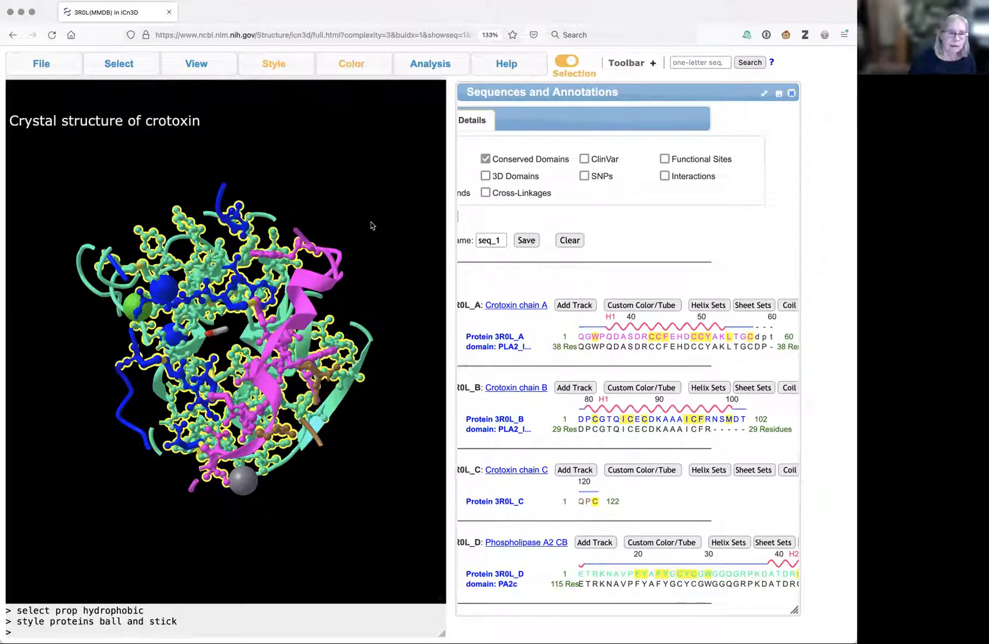
Color the selected hydrophobic residues by hydrophobicity with the Wimley-White scale
{"action": "left_click", "coordinate": [352, 65]}
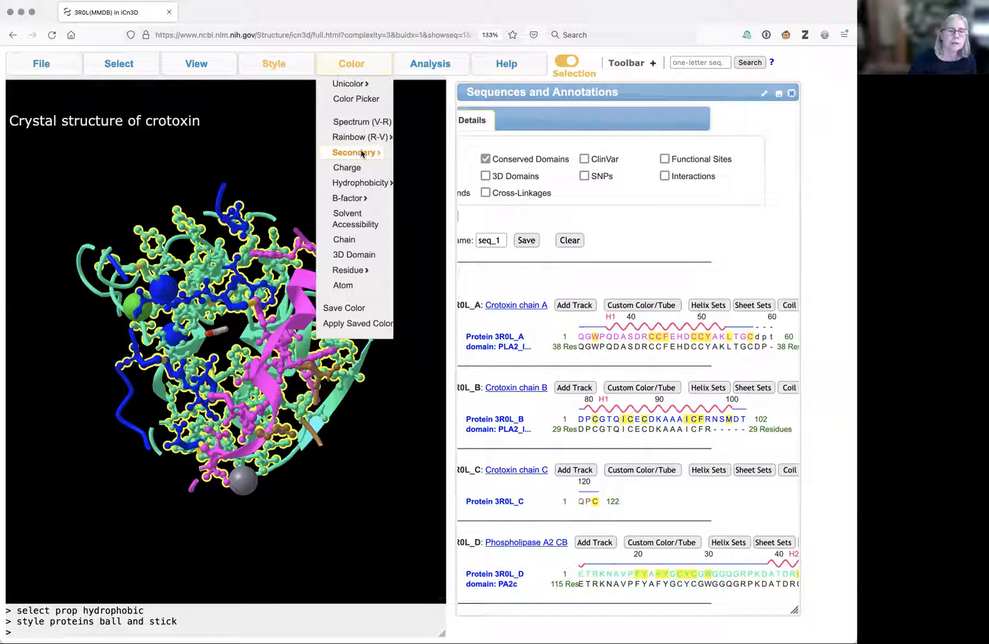
{"action": "mouse_move", "coordinate": [368, 185]}
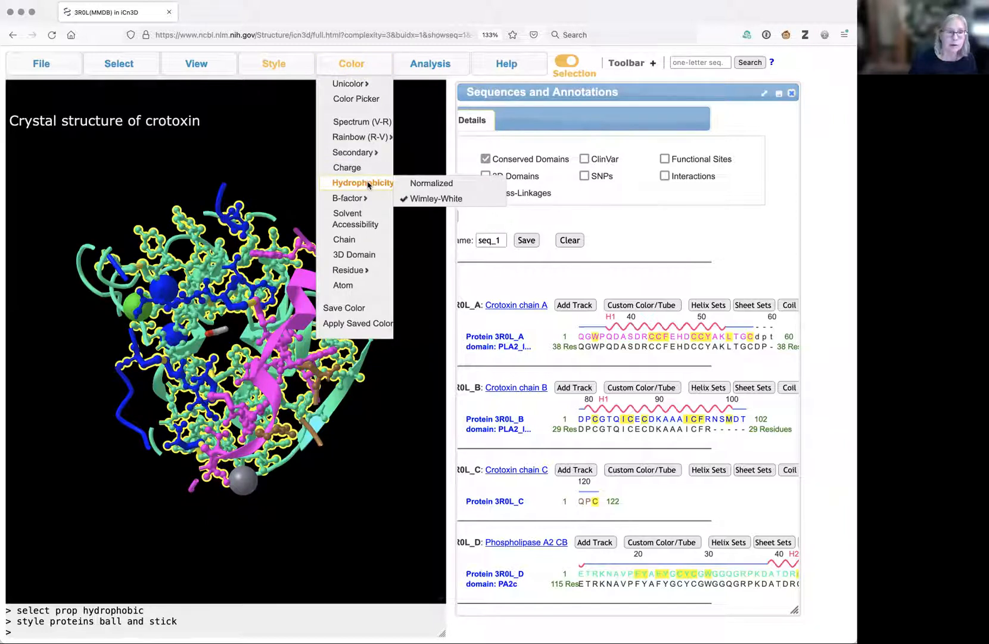
{"action": "left_click", "coordinate": [447, 200]}
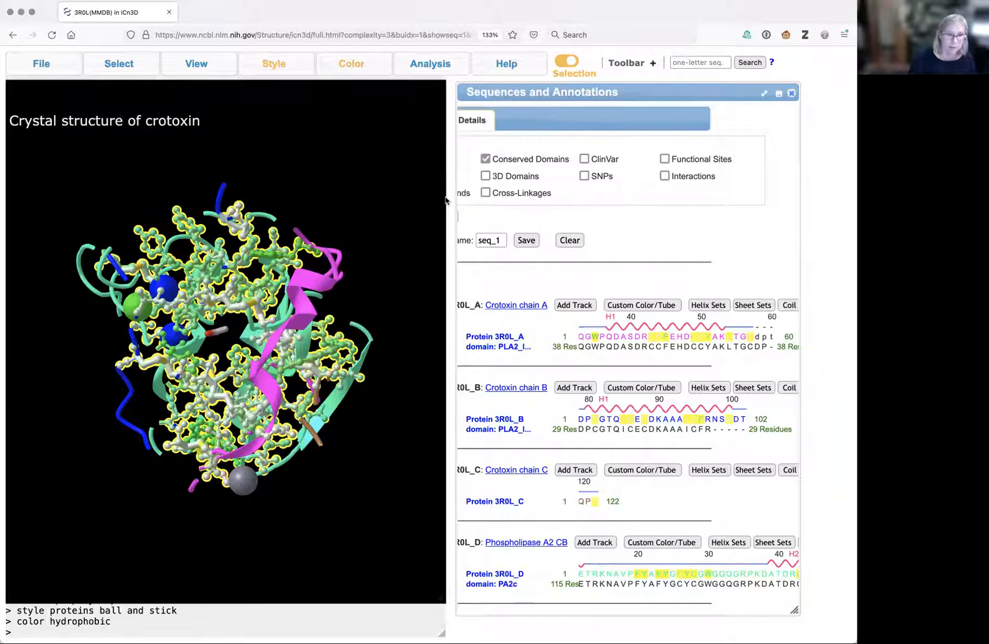
{"action": "left_click_drag", "start_coordinate": [311, 287], "coordinate": [325, 268]}
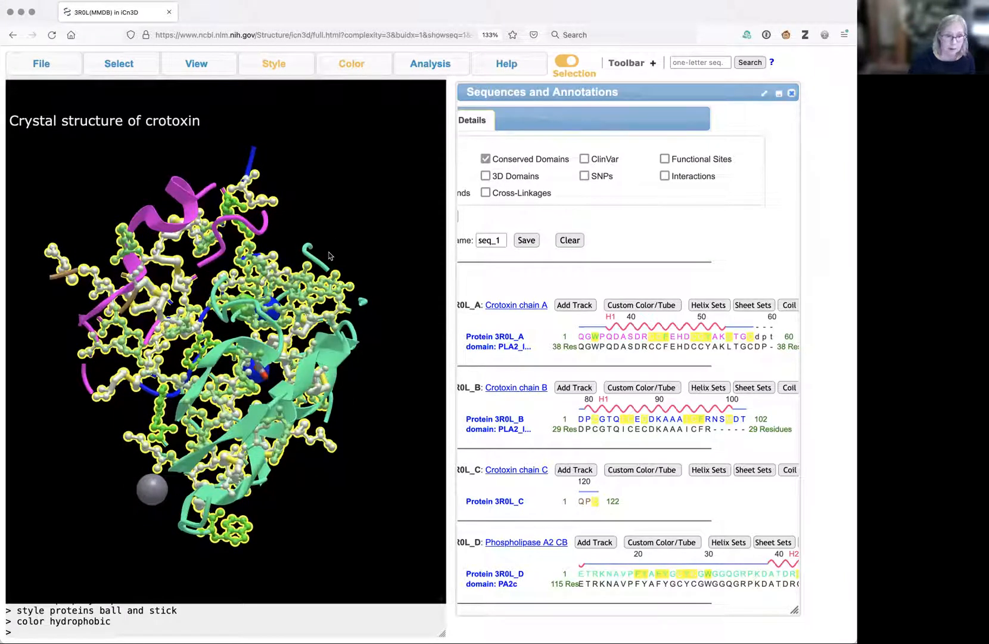
Clear the selection of hydrophobic residues
{"action": "mouse_move", "coordinate": [180, 68]}
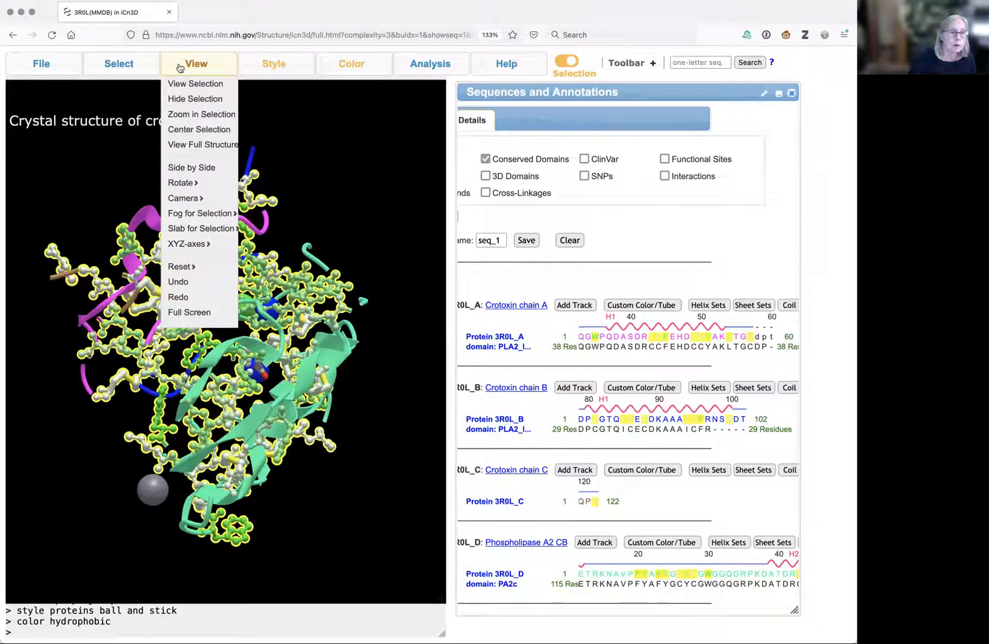
{"action": "mouse_move", "coordinate": [134, 67]}
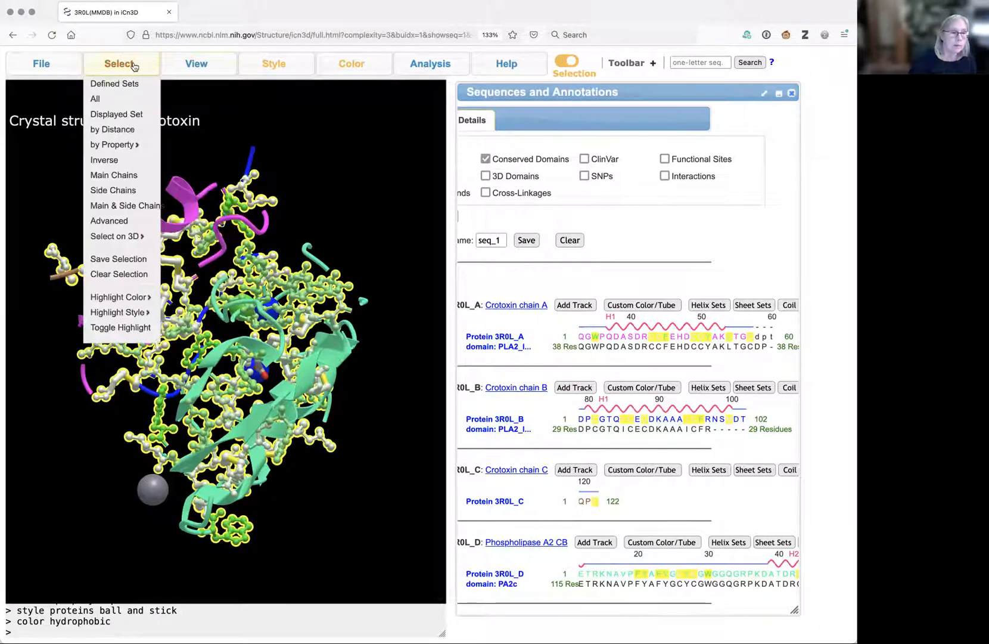
{"action": "left_click", "coordinate": [122, 275]}
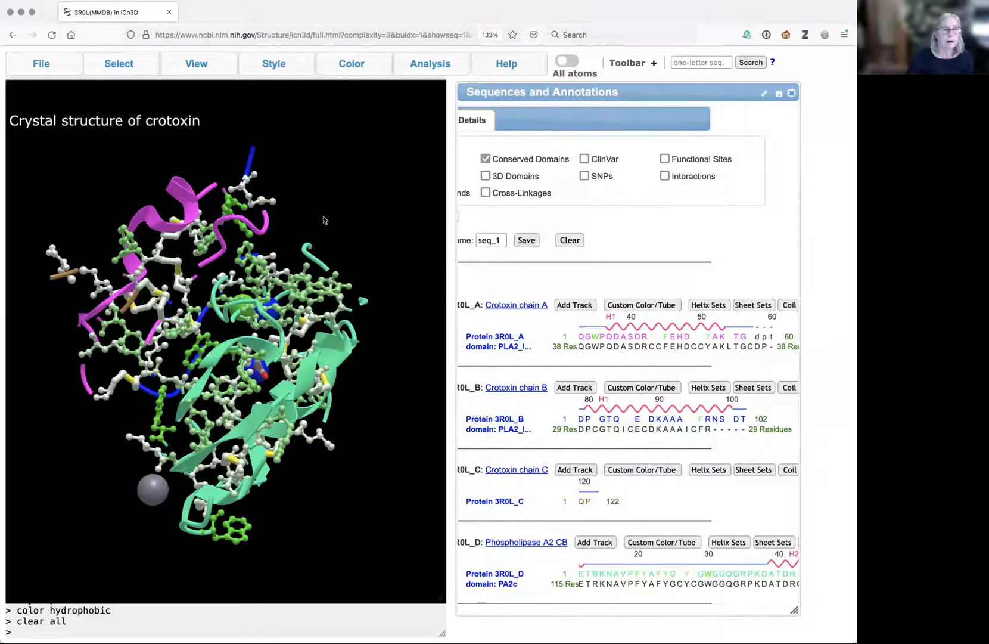
Select the polar residues by property and display them in ball and stick style
{"action": "left_click", "coordinate": [105, 66]}
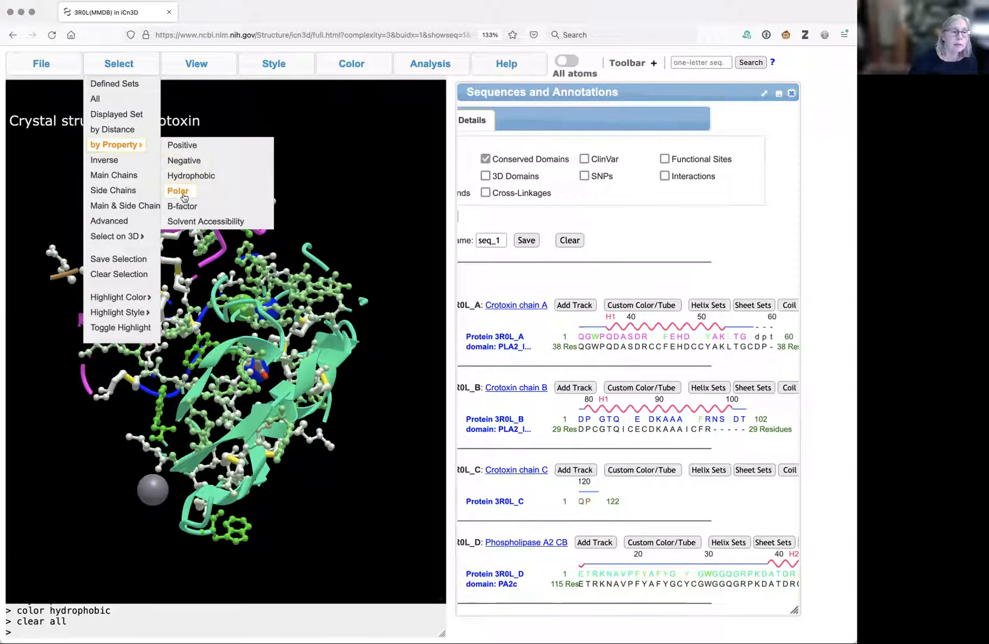
{"action": "left_click", "coordinate": [178, 191]}
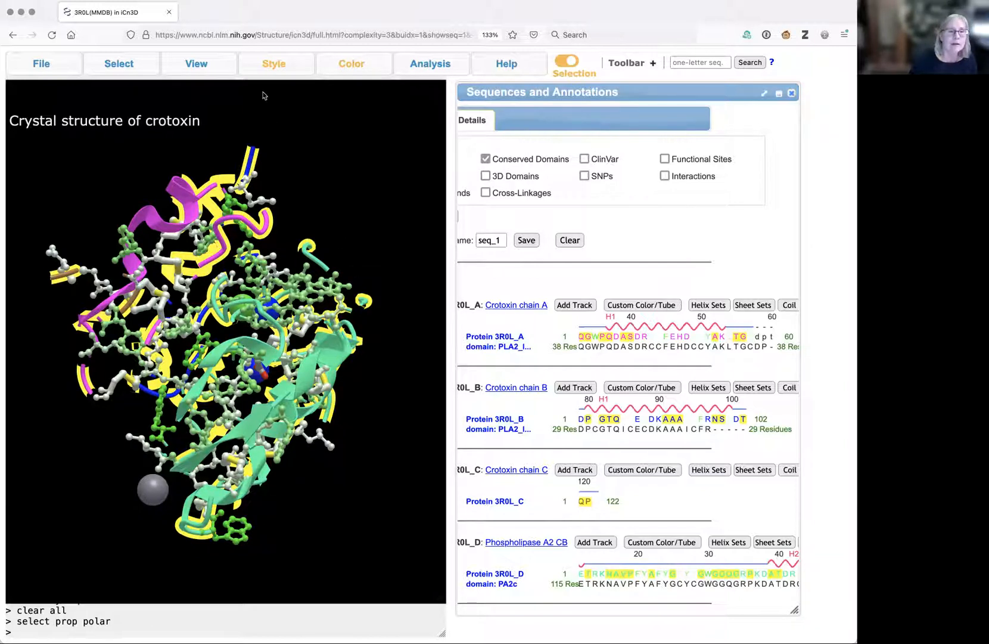
{"action": "left_click", "coordinate": [269, 64]}
{"action": "mouse_move", "coordinate": [268, 84]}
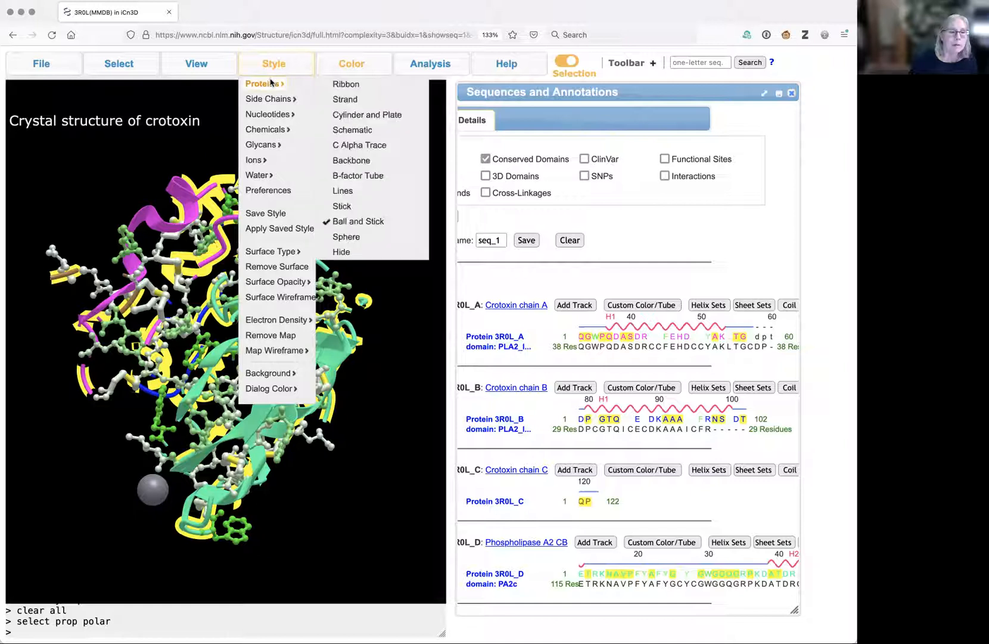
{"action": "left_click", "coordinate": [358, 222]}
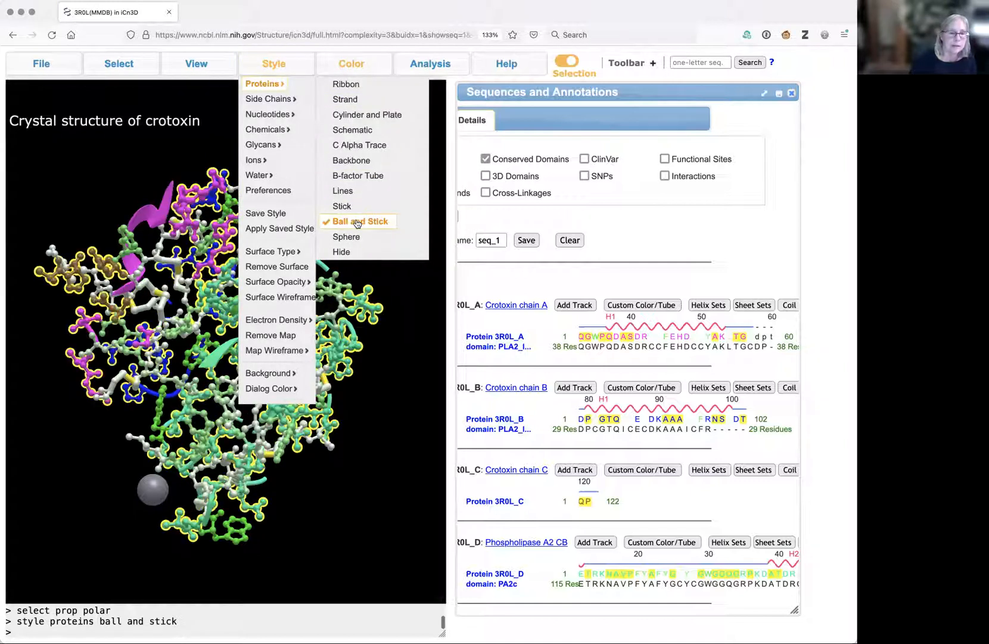
Color the selected polar residues by hydrophobicity with the Wimley-White scale
{"action": "left_click", "coordinate": [342, 64]}
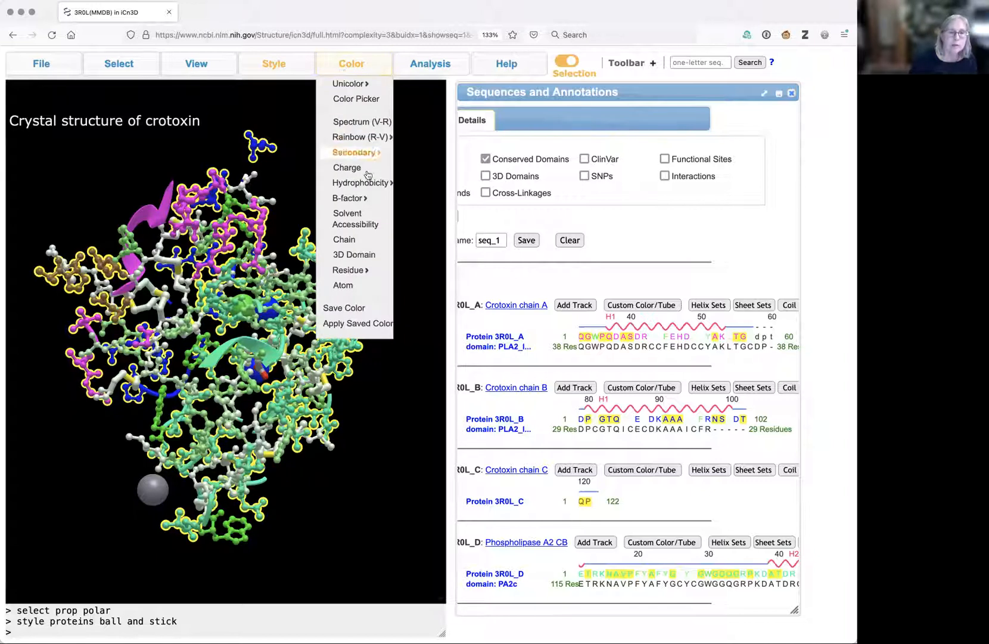
{"action": "mouse_move", "coordinate": [363, 182]}
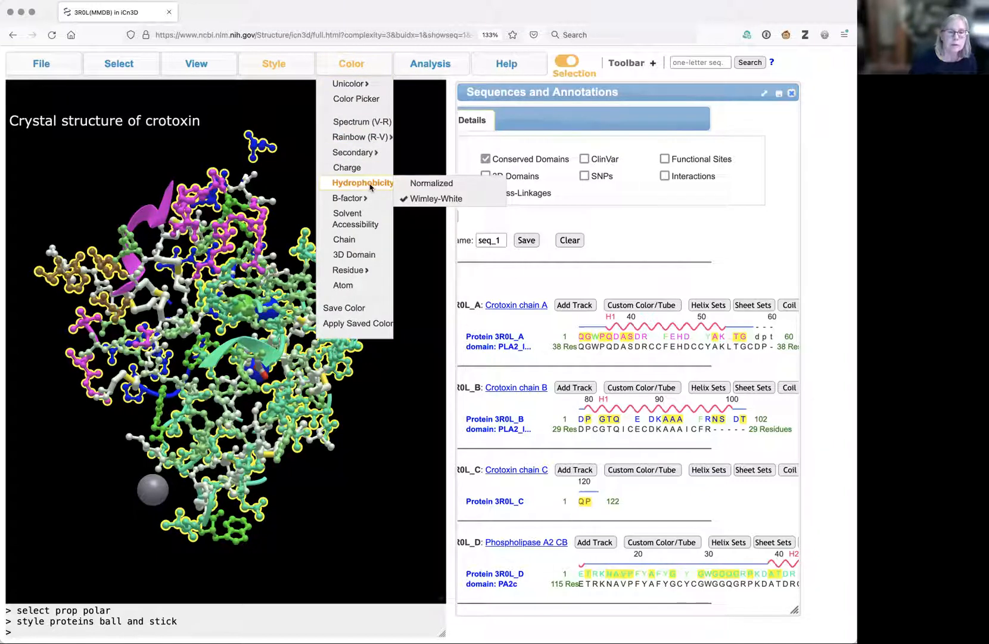
{"action": "left_click", "coordinate": [424, 202]}
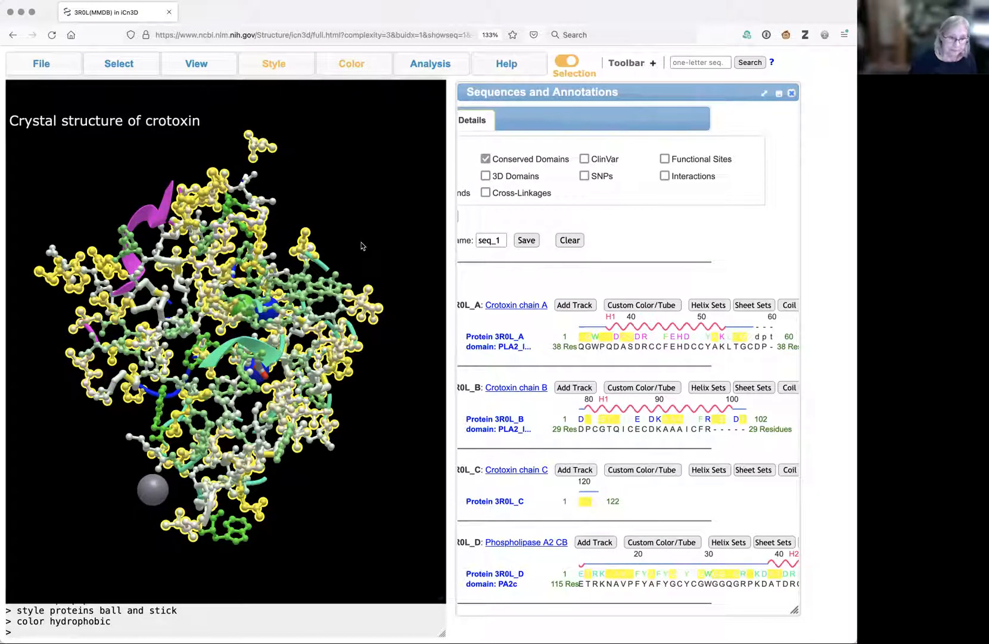
Clear the selection of polar residues
{"action": "left_click", "coordinate": [108, 71]}
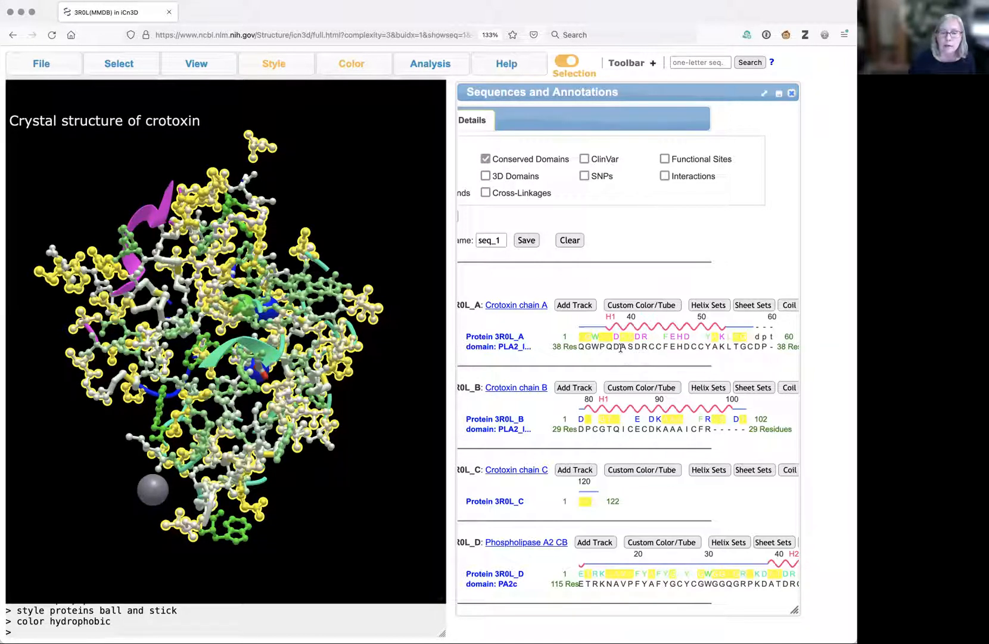
{"action": "left_click", "coordinate": [623, 347]}
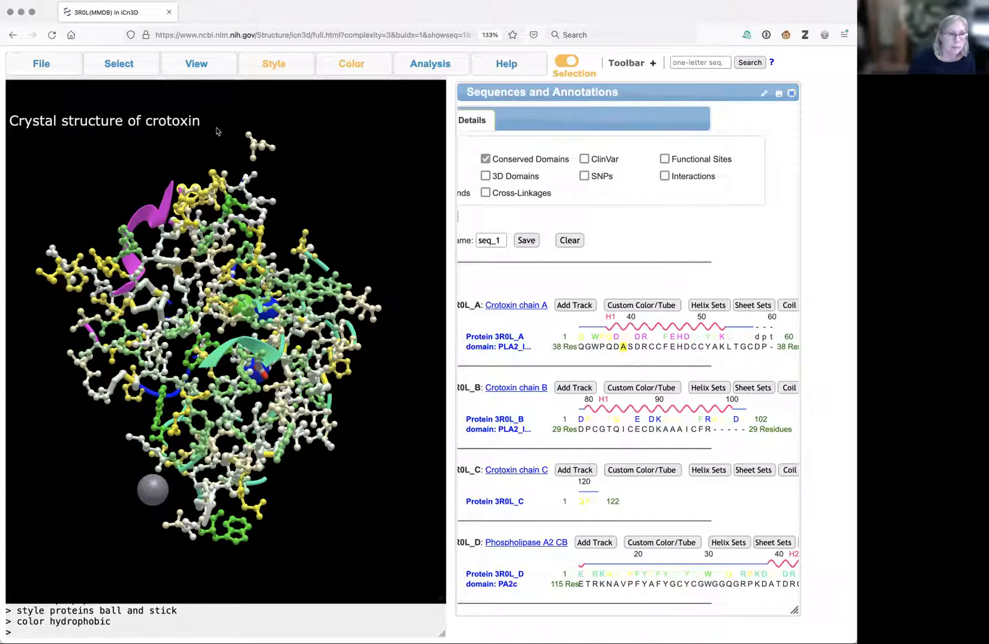
{"action": "left_click", "coordinate": [120, 63]}
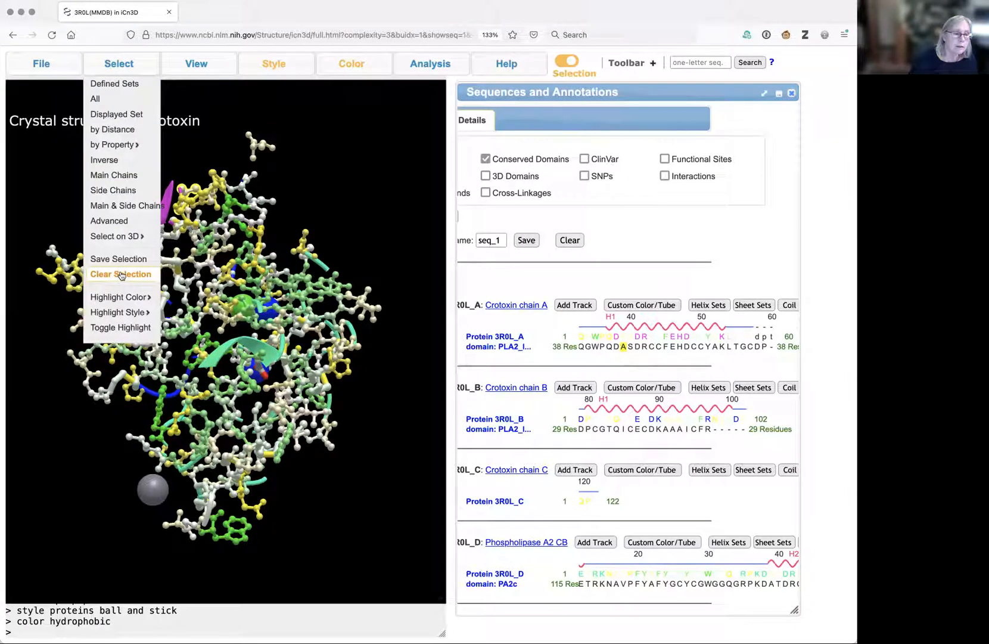
{"action": "left_click", "coordinate": [121, 275]}
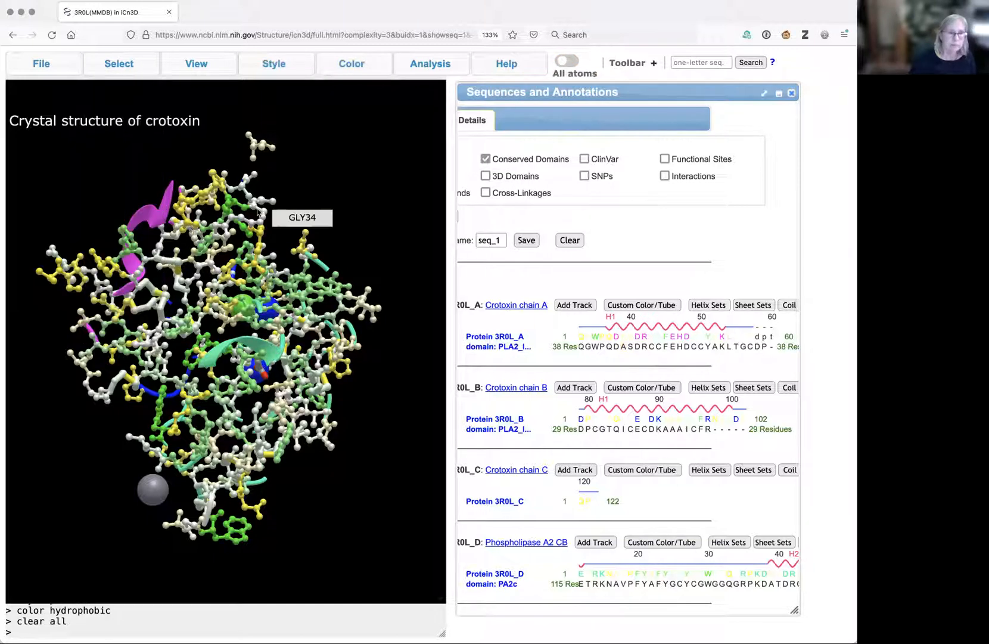
Select the positively charged residues of crotoxin by property
{"action": "left_click_drag", "start_coordinate": [304, 340], "coordinate": [114, 325]}
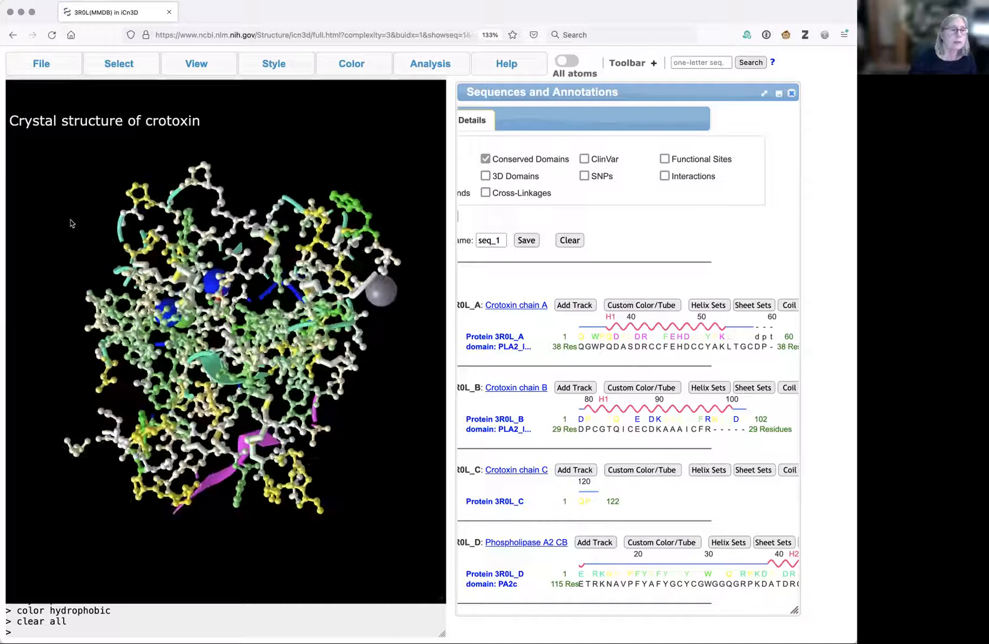
{"action": "left_click", "coordinate": [108, 65]}
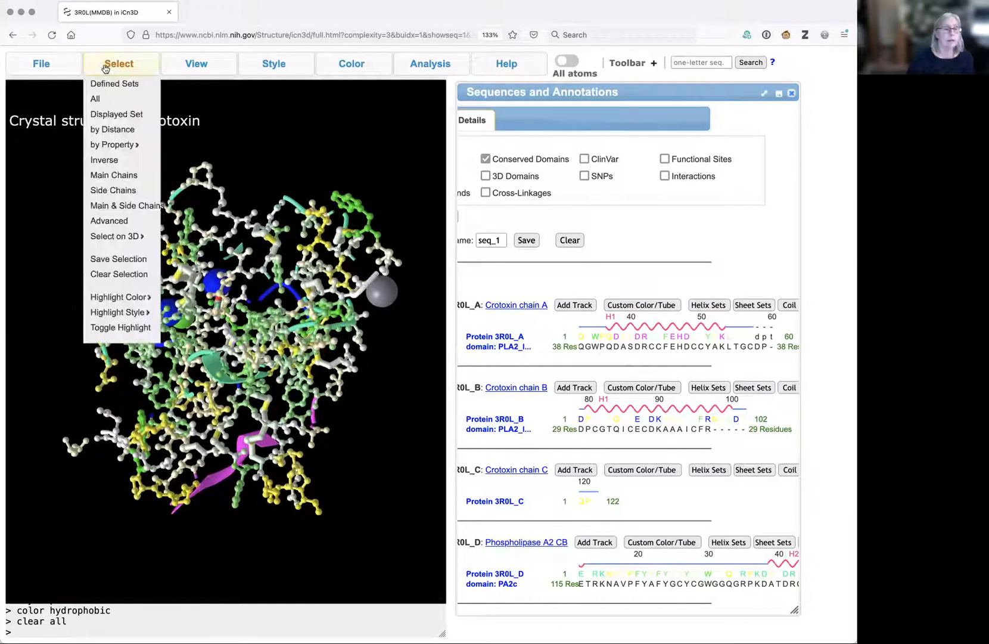
{"action": "mouse_move", "coordinate": [129, 146]}
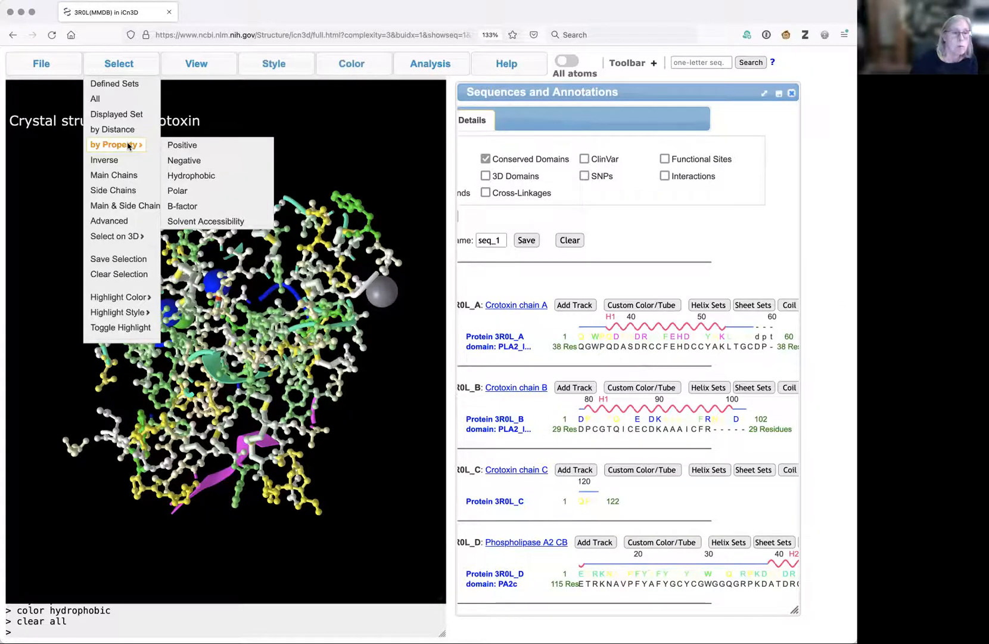
{"action": "left_click", "coordinate": [121, 63]}
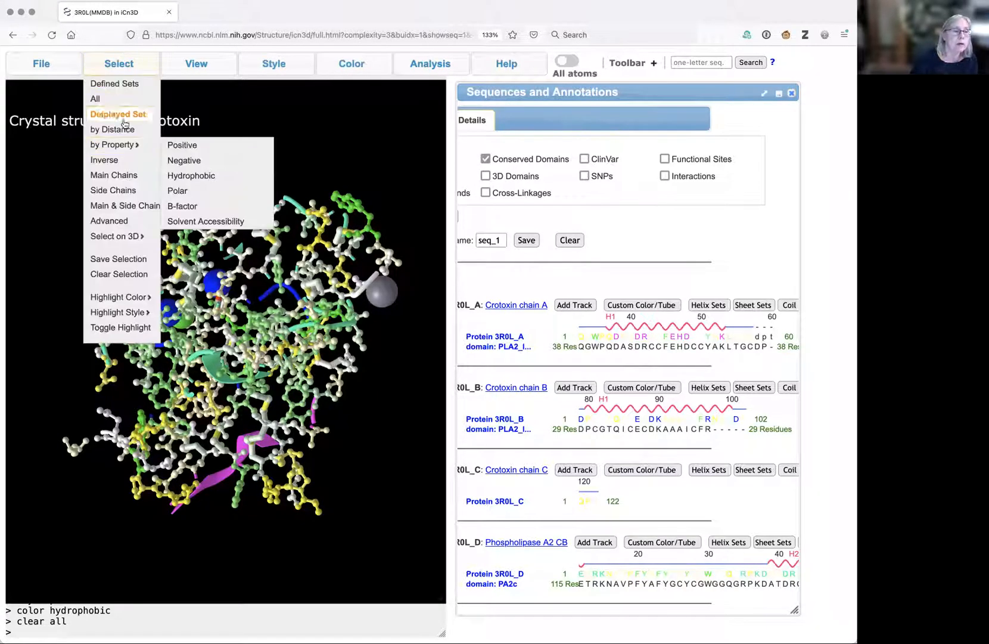
{"action": "left_click", "coordinate": [196, 148]}
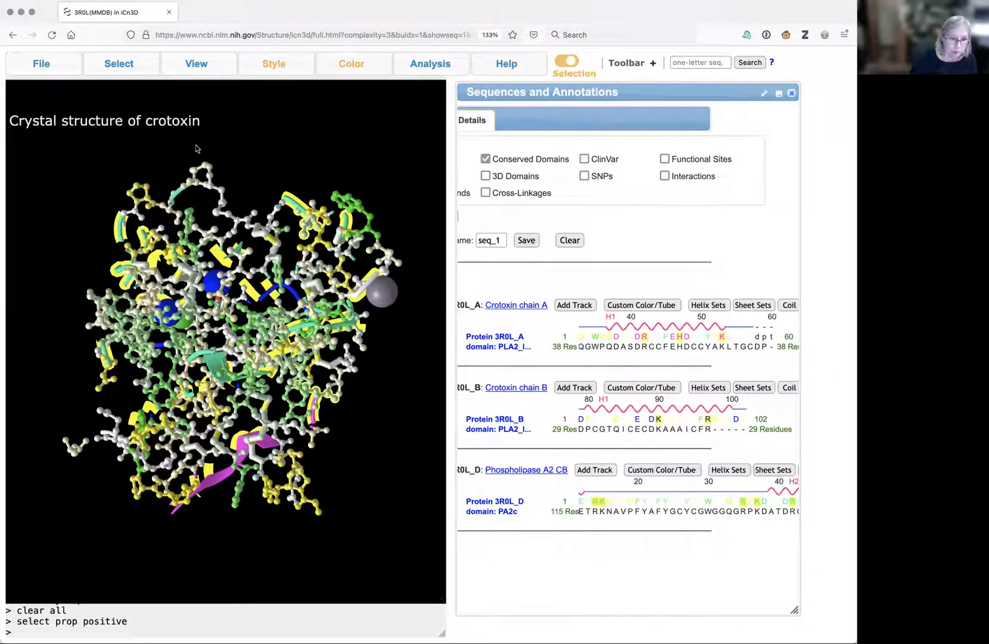
Color the selected positive residues by hydrophobicity with the Wimley-White scale
{"action": "left_click_drag", "start_coordinate": [316, 381], "coordinate": [262, 382]}
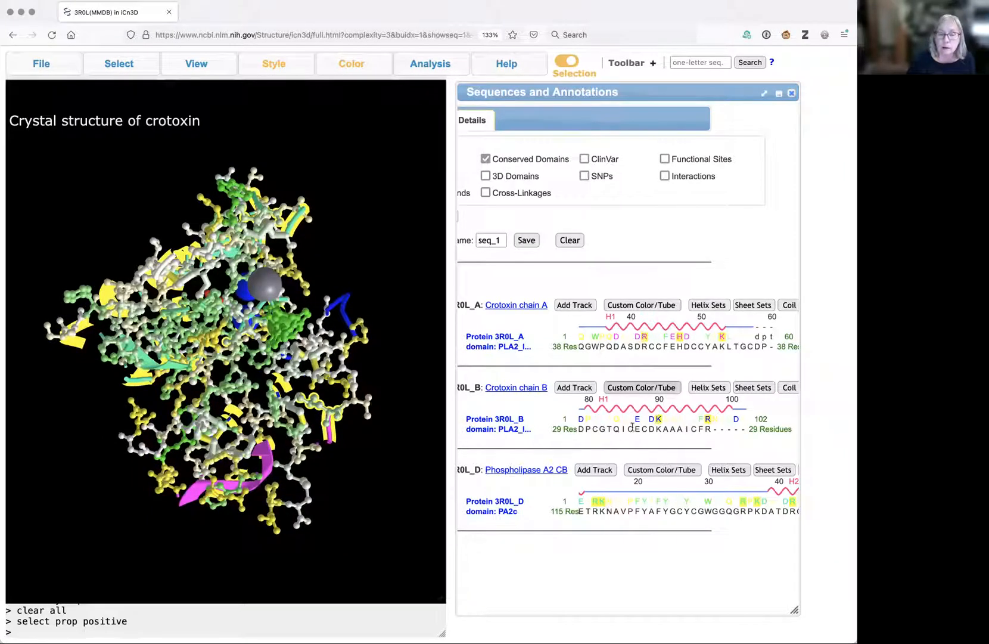
{"action": "left_click_drag", "start_coordinate": [438, 434], "coordinate": [334, 321]}
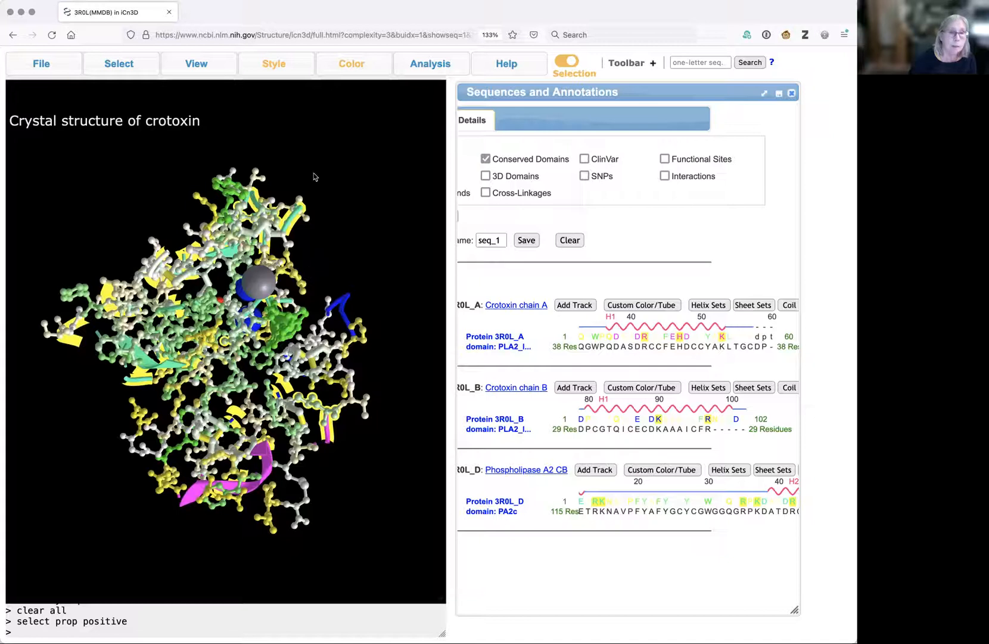
{"action": "left_click", "coordinate": [344, 65]}
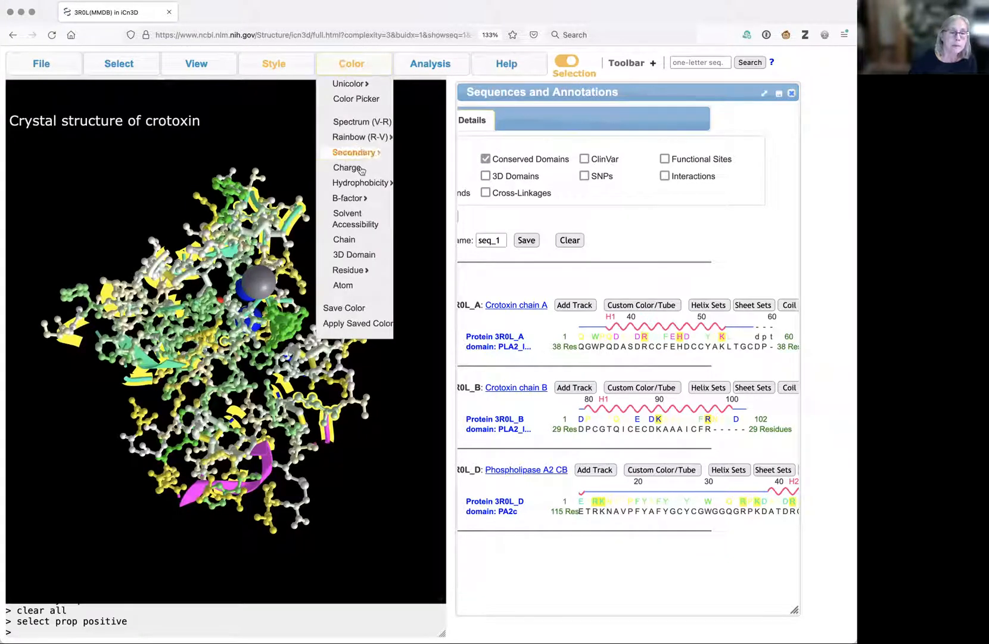
{"action": "mouse_move", "coordinate": [367, 183]}
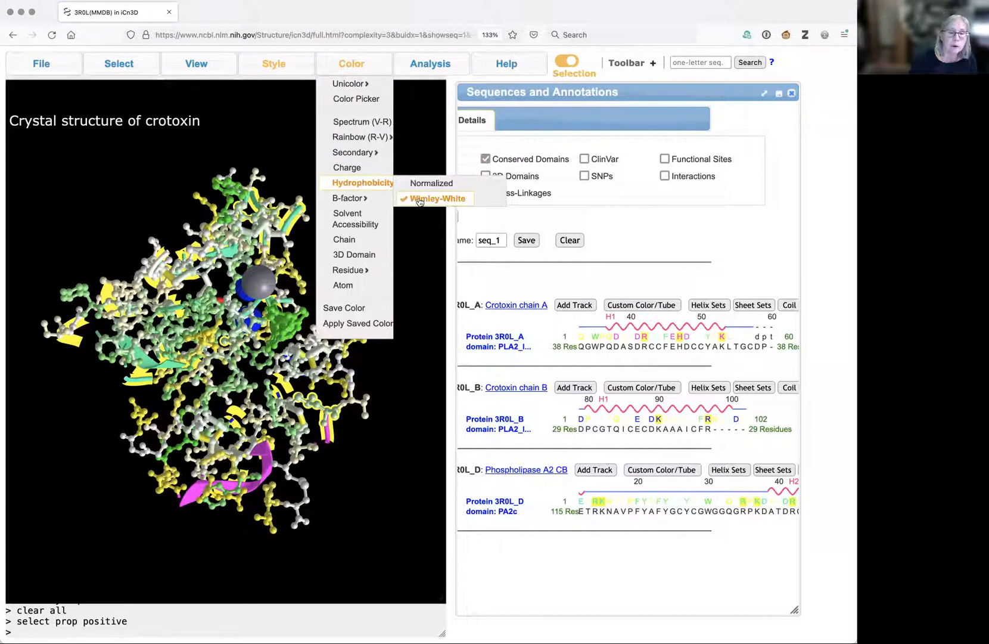
{"action": "left_click", "coordinate": [419, 200]}
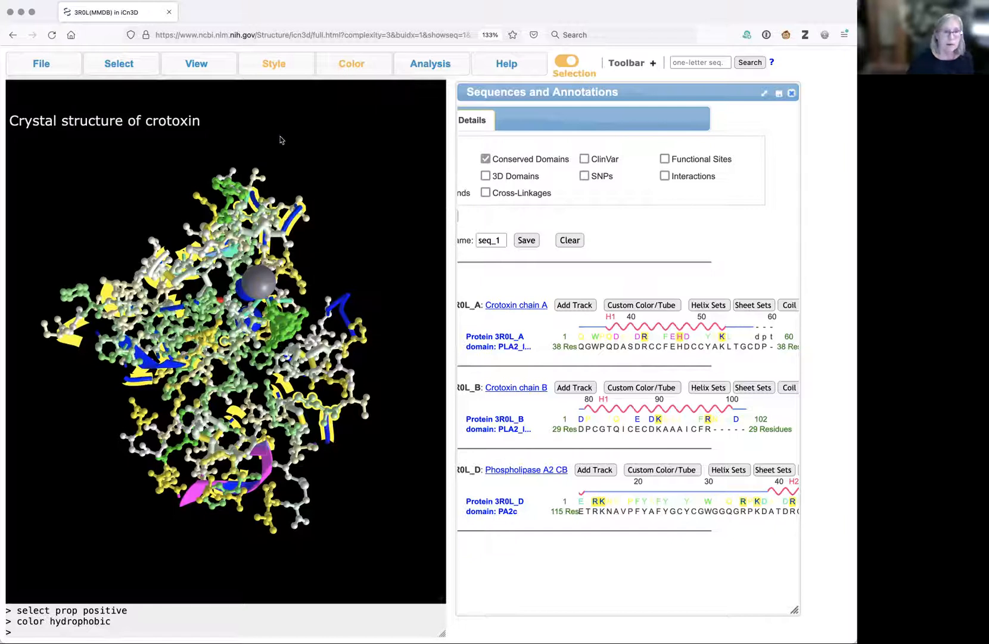
Display the selected positive residues in ball and stick style and clear the selection
{"action": "left_click", "coordinate": [260, 70]}
{"action": "mouse_move", "coordinate": [263, 84]}
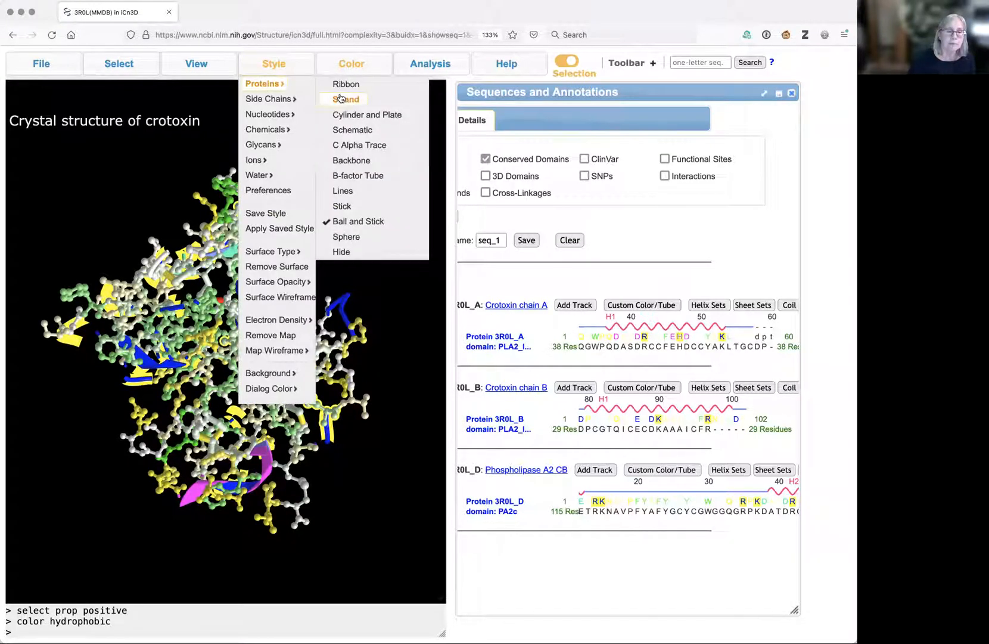
{"action": "left_click", "coordinate": [363, 221]}
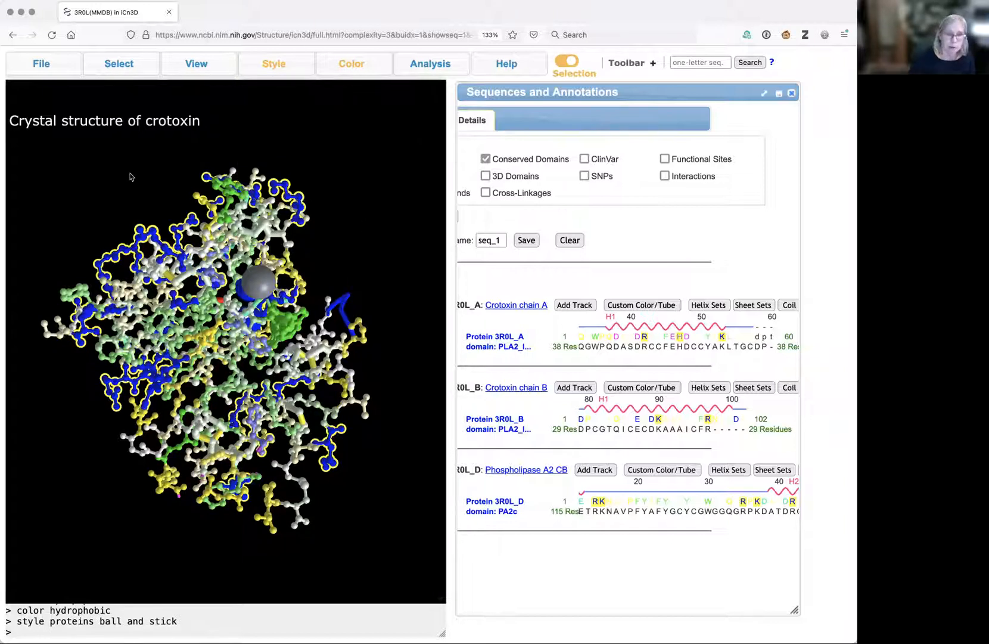
{"action": "left_click", "coordinate": [110, 68]}
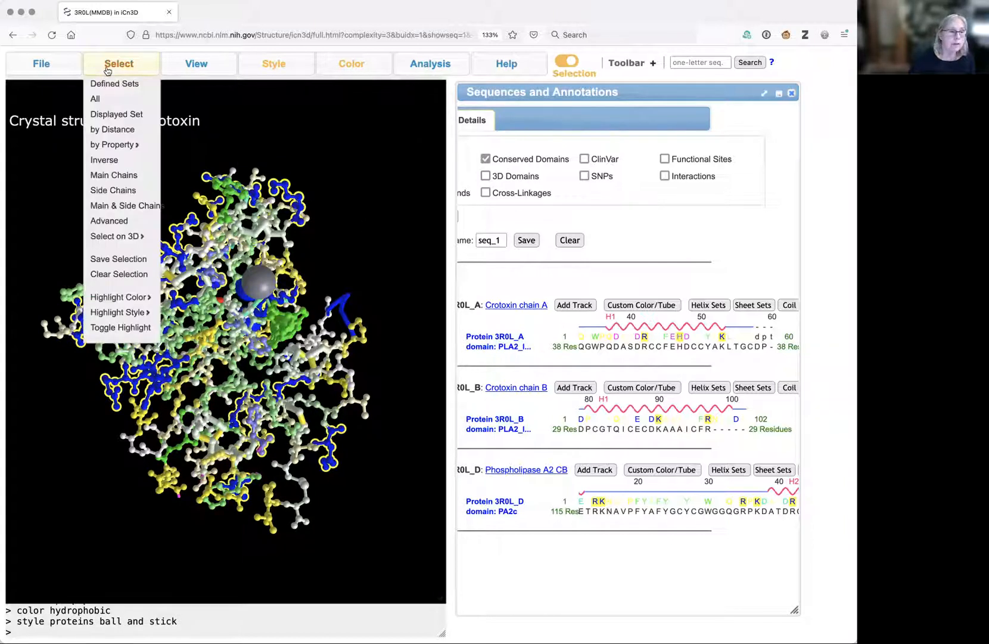
{"action": "left_click", "coordinate": [118, 275]}
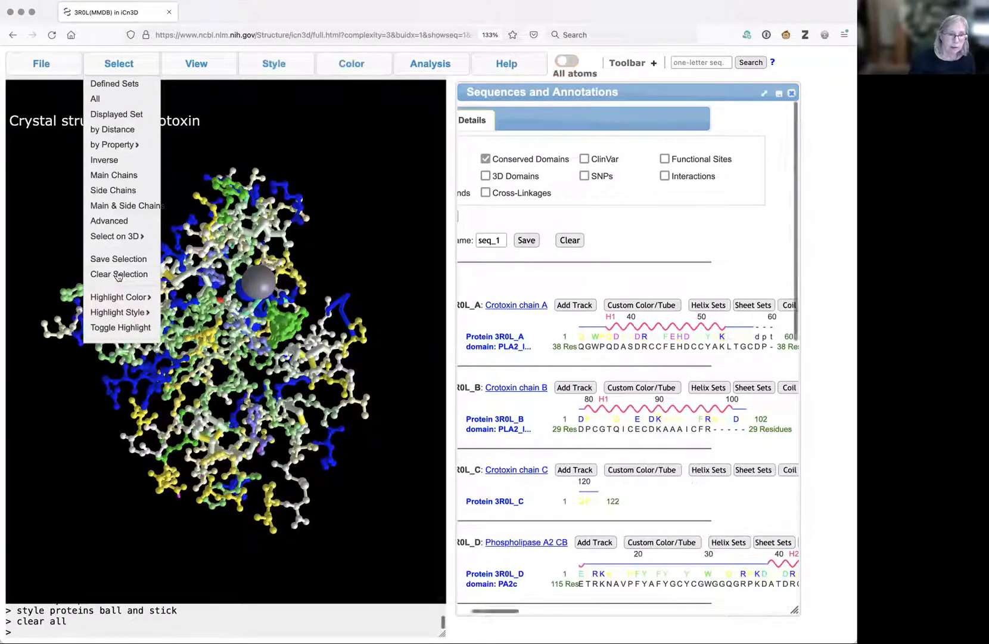
Select the negatively charged residues by property and display them in ball and stick style
{"action": "mouse_move", "coordinate": [113, 144]}
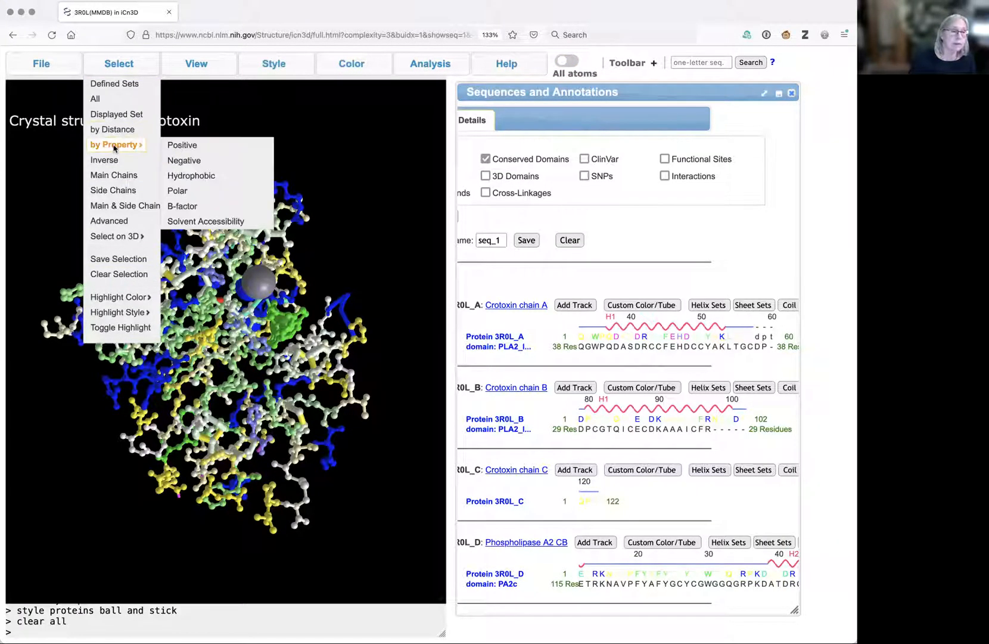
{"action": "left_click", "coordinate": [190, 162]}
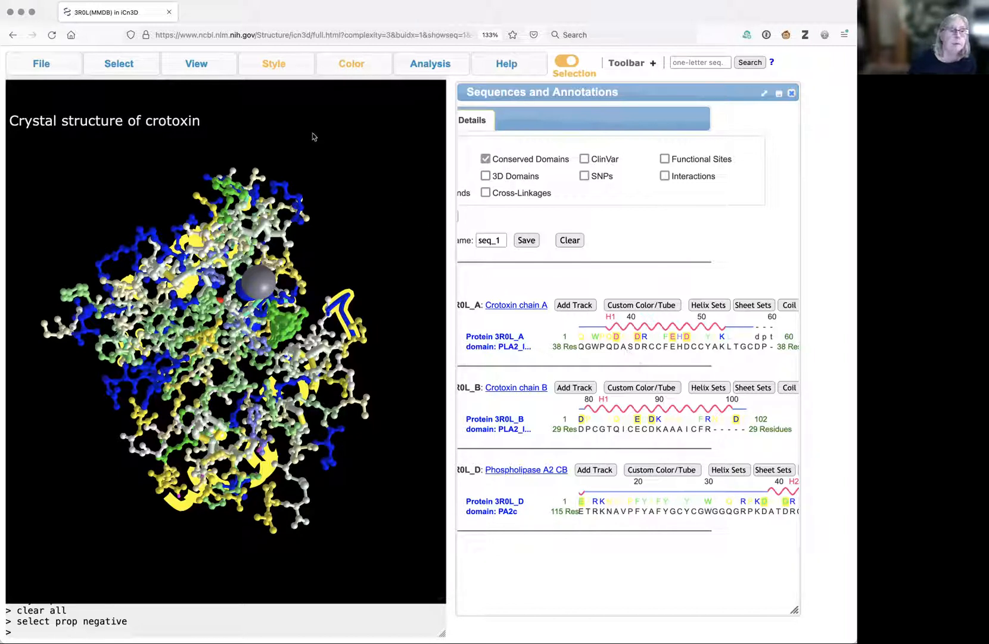
{"action": "mouse_move", "coordinate": [269, 61]}
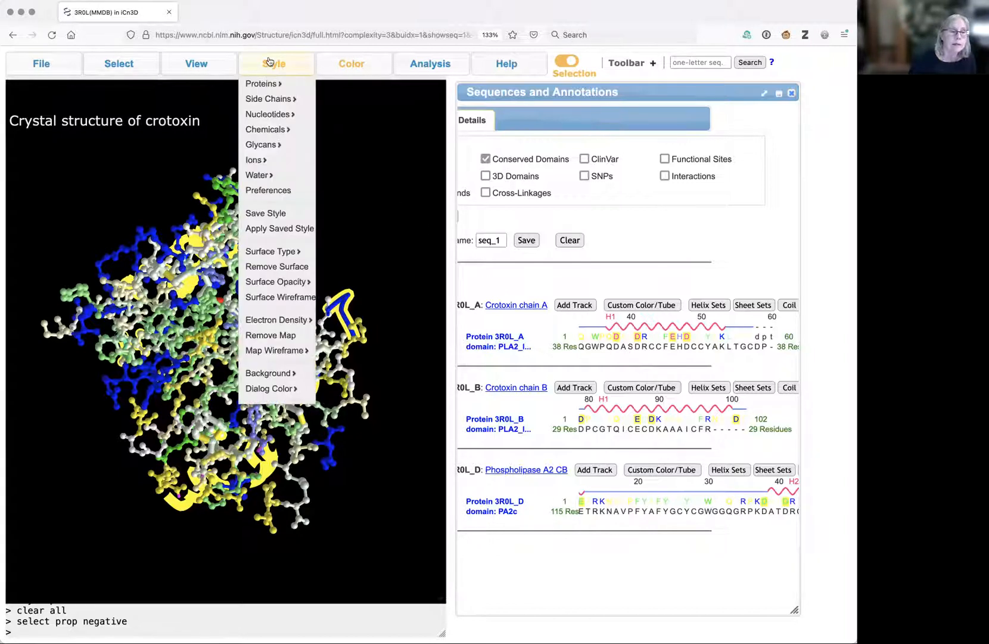
{"action": "mouse_move", "coordinate": [271, 86]}
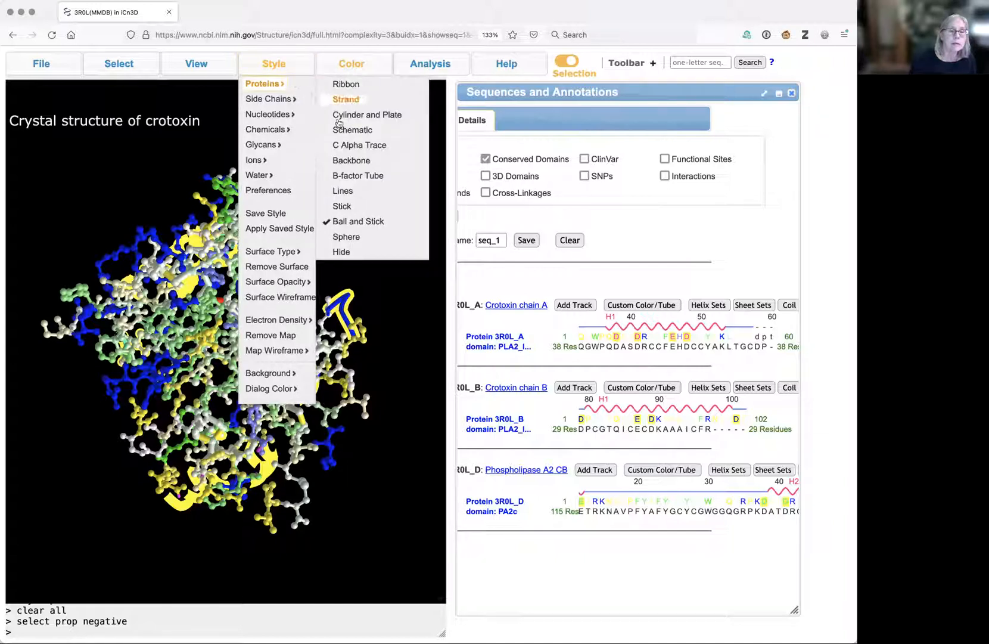
{"action": "left_click", "coordinate": [354, 224]}
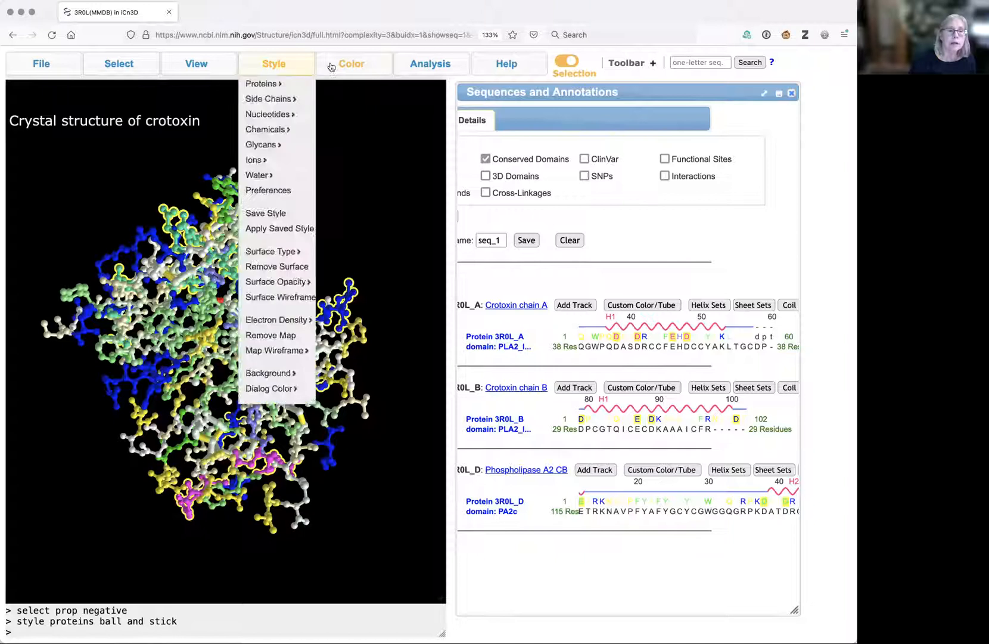
Color the selected negative residues by hydrophobicity with the Wimley-White scale and clear the selection
{"action": "mouse_move", "coordinate": [350, 64]}
{"action": "mouse_move", "coordinate": [361, 184]}
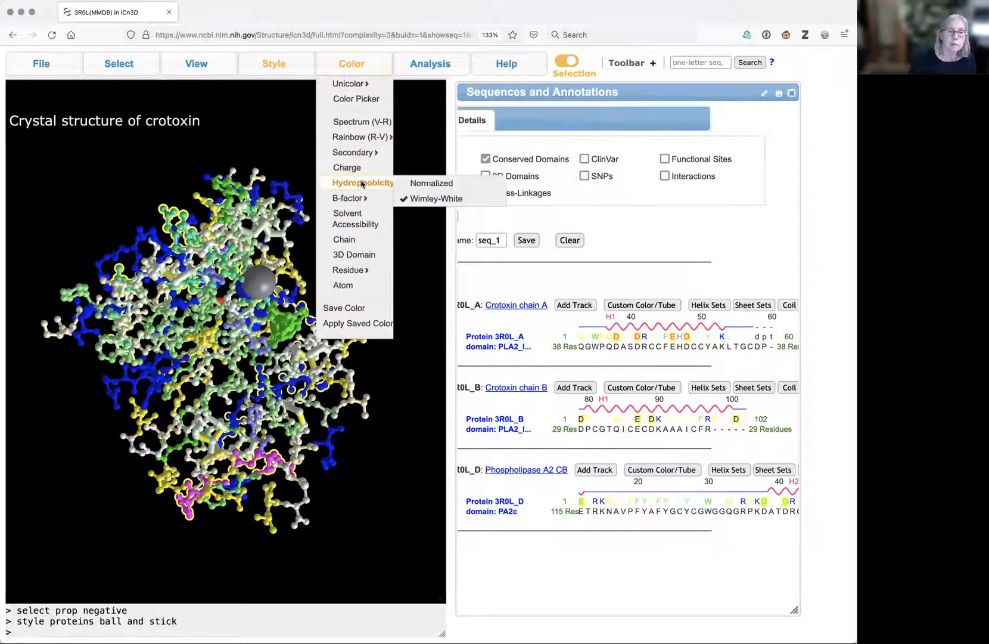
{"action": "left_click", "coordinate": [437, 198]}
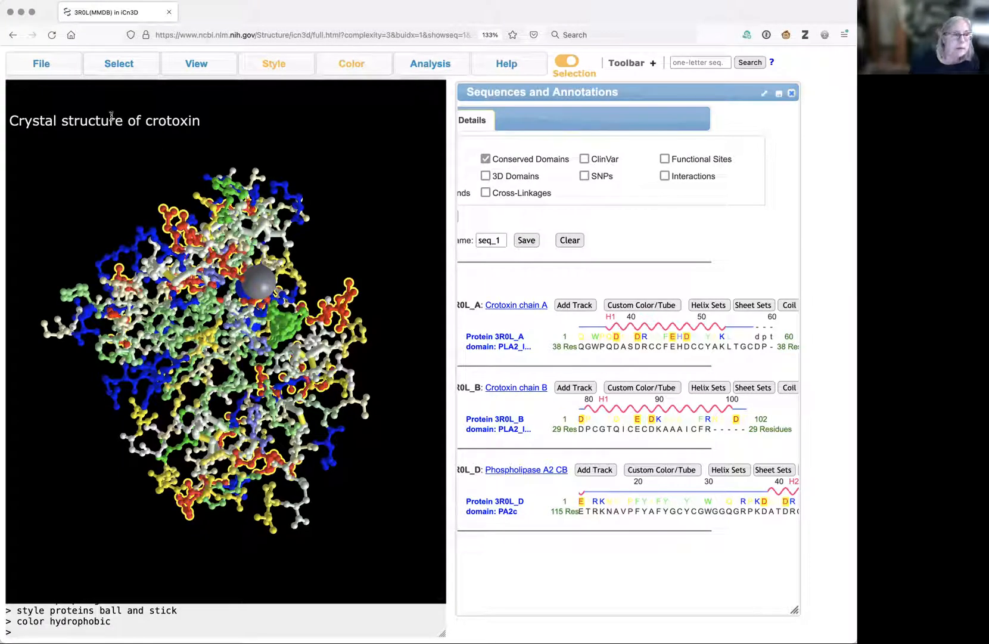
{"action": "mouse_move", "coordinate": [111, 63]}
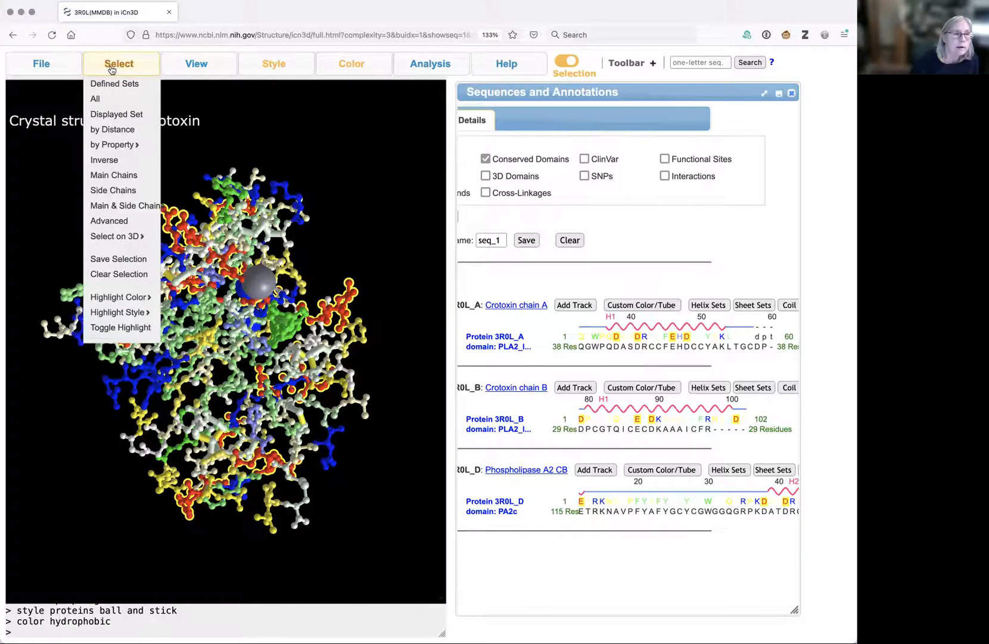
{"action": "left_click", "coordinate": [119, 275]}
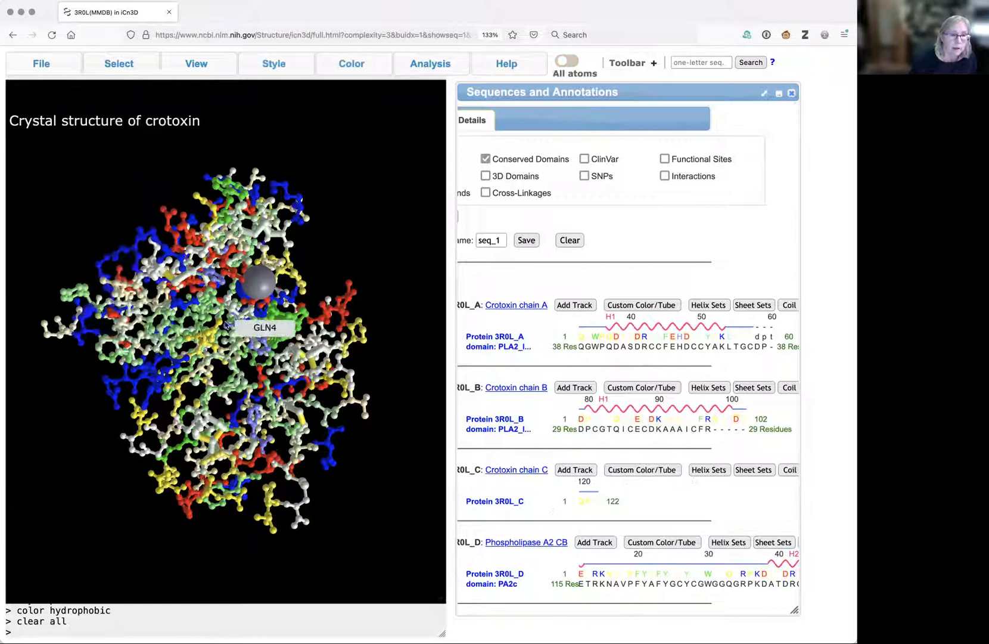
Color all atoms of the crotoxin structure by hydrophobicity with the Wimley-White scale
{"action": "left_click_drag", "start_coordinate": [273, 389], "coordinate": [217, 397]}
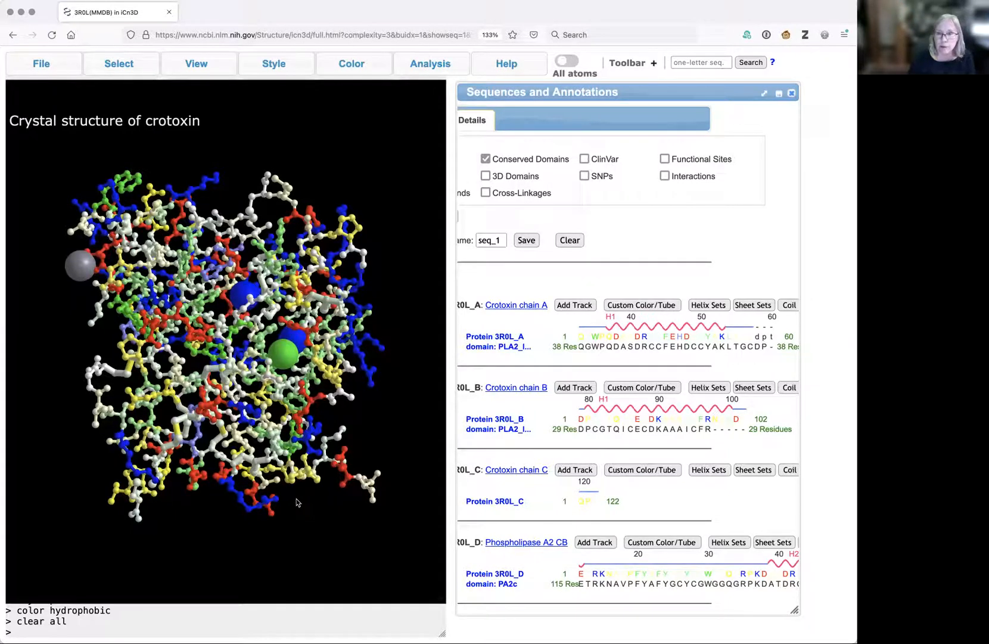
{"action": "left_click_drag", "start_coordinate": [241, 394], "coordinate": [315, 356]}
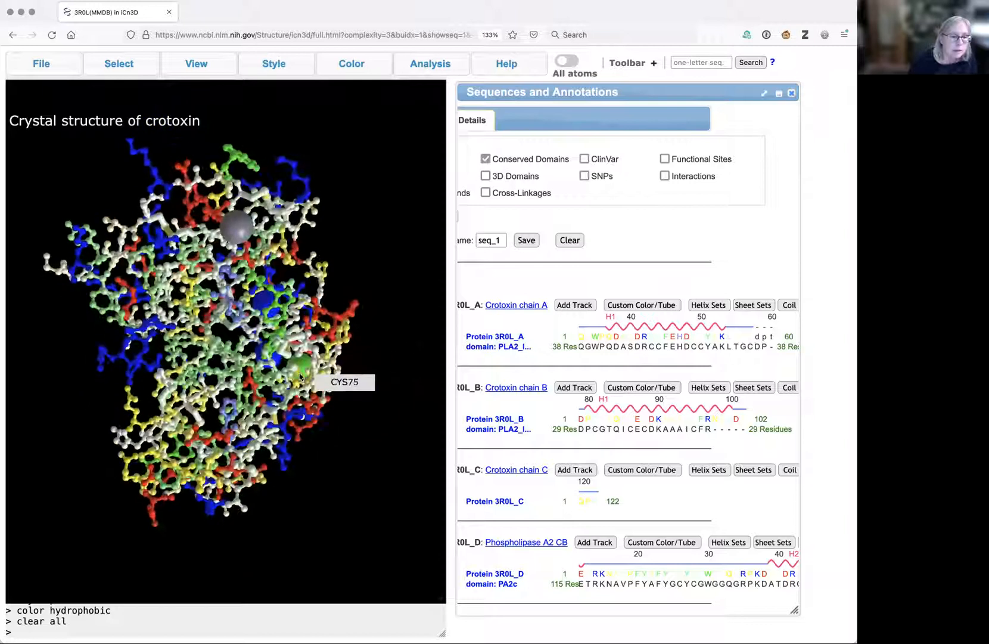
{"action": "left_click", "coordinate": [331, 67]}
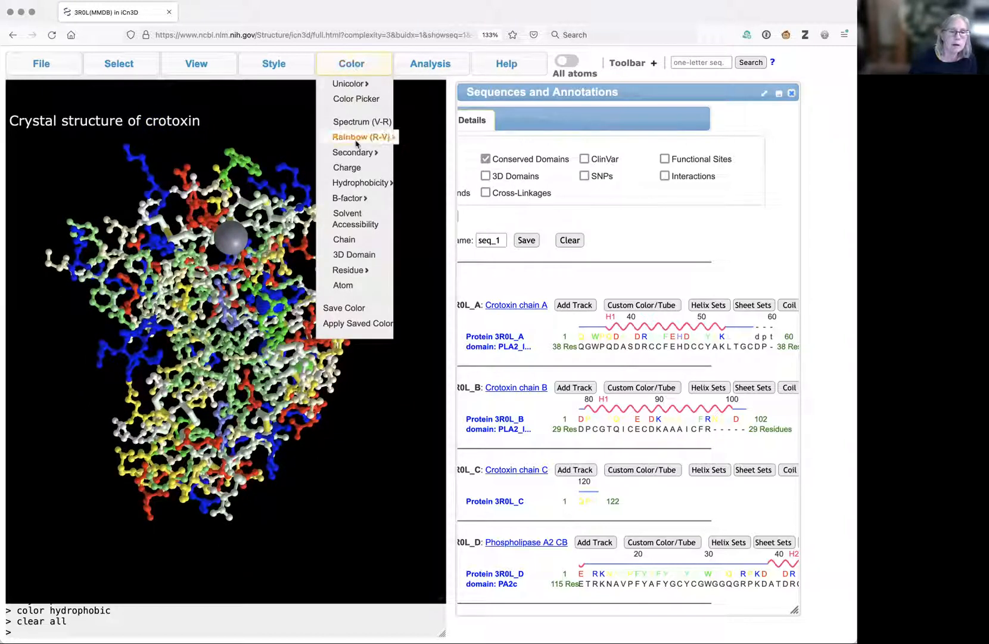
{"action": "mouse_move", "coordinate": [386, 188]}
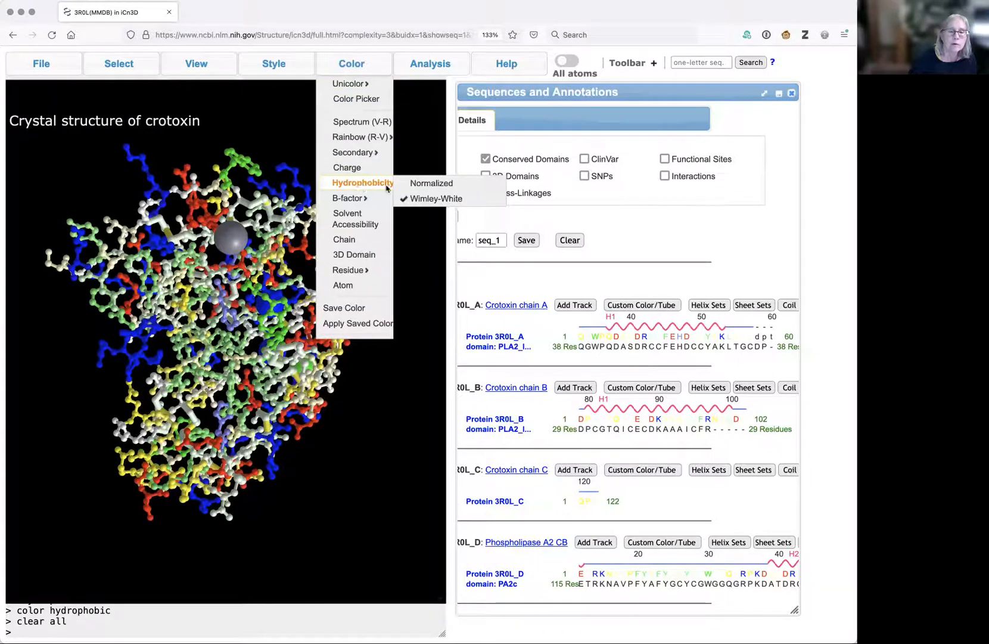
{"action": "left_click", "coordinate": [415, 199]}
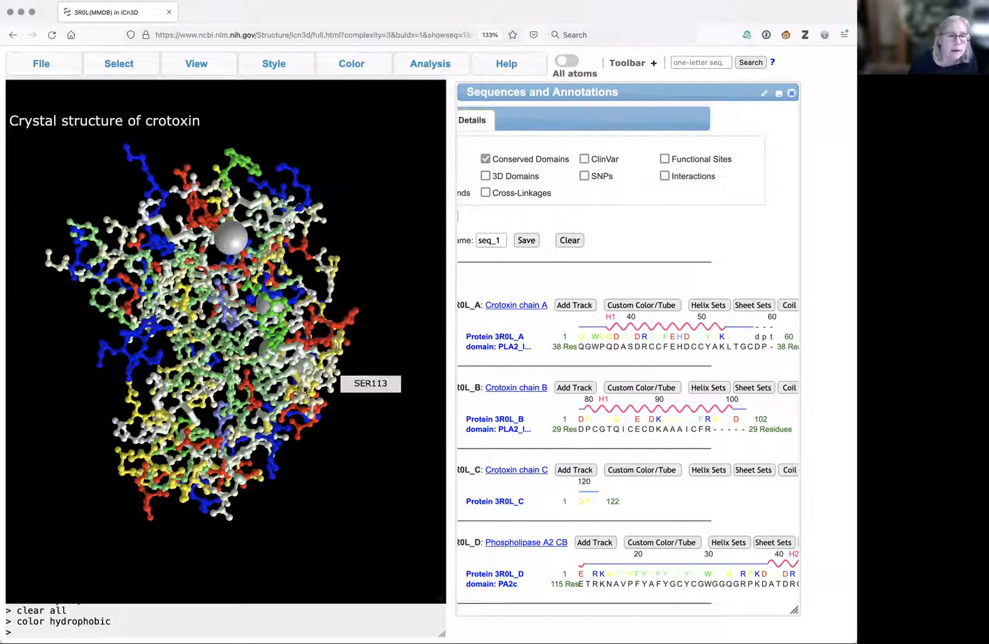
{"action": "left_click_drag", "start_coordinate": [325, 396], "coordinate": [360, 141]}
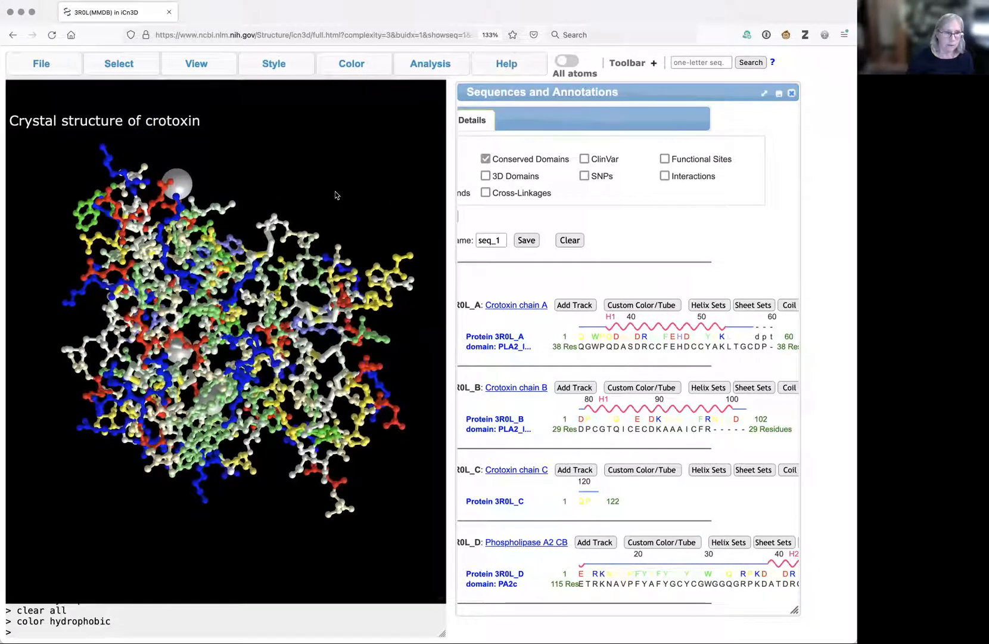